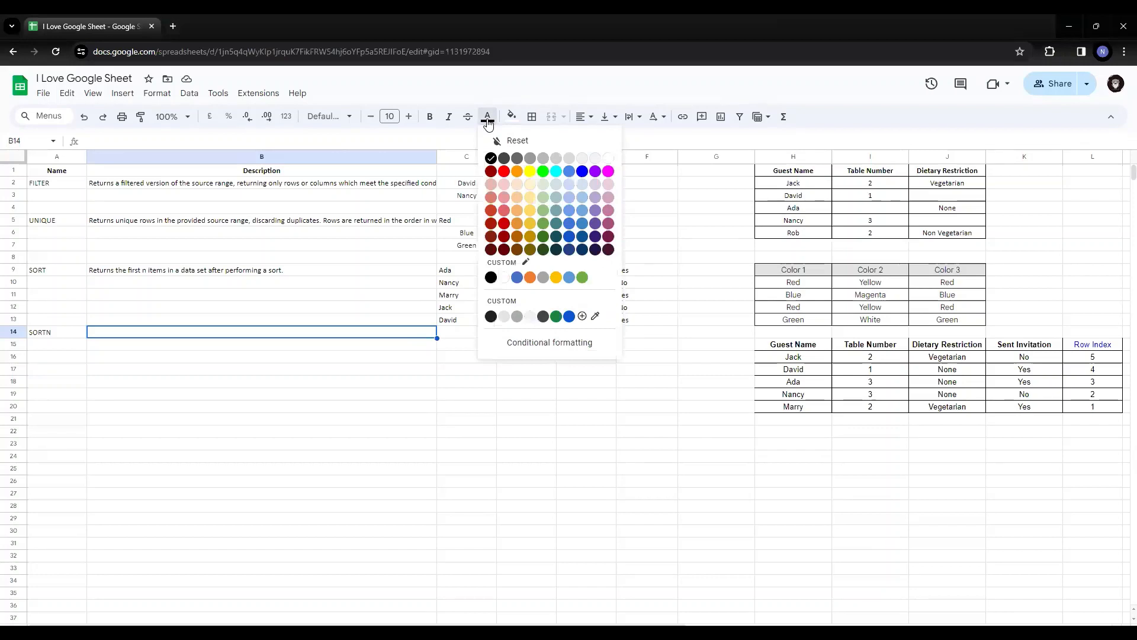
Paste the SORTN description "Returns the first n items in a data set after performing a sort." into B14
click(491, 158)
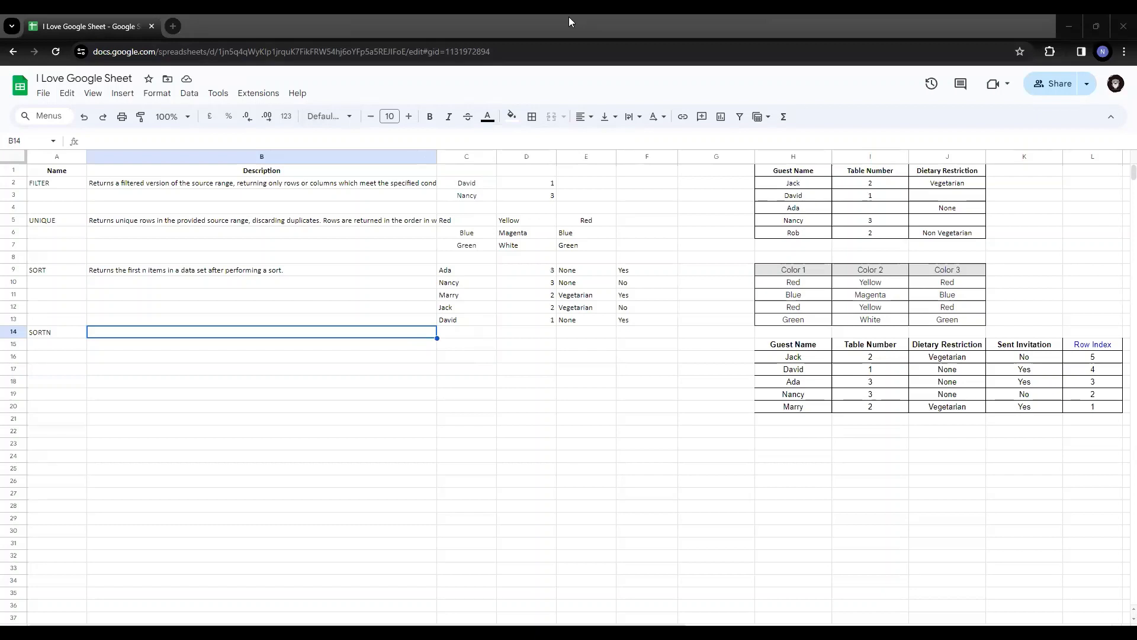
double_click(405, 335)
text(Returns the first n items in a data set after performing a sort.)
key(Return)
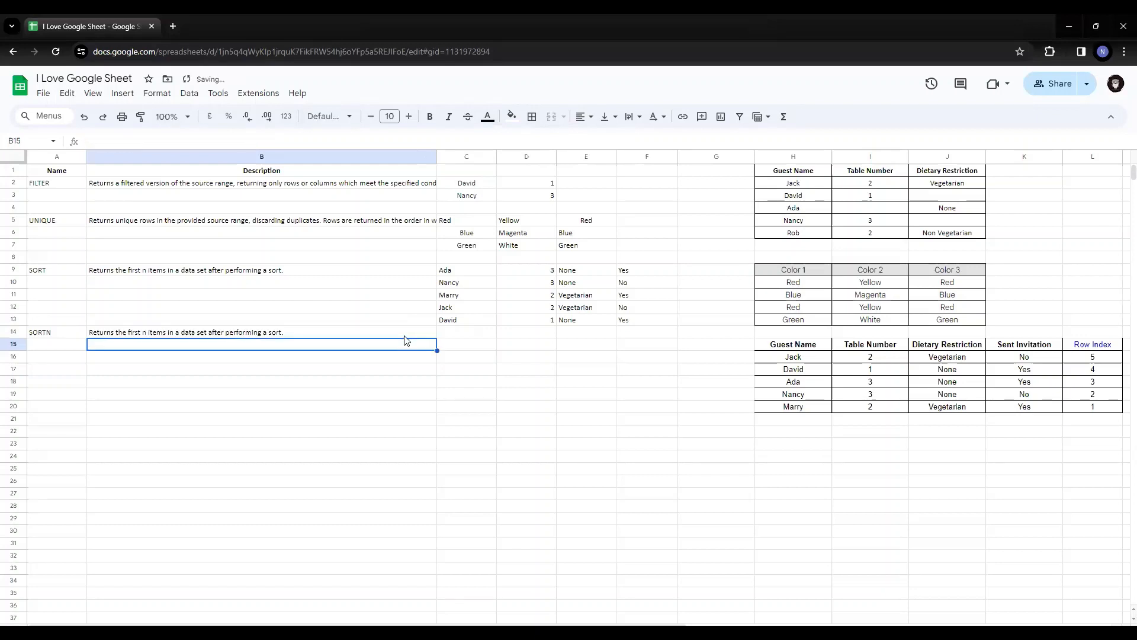
Move the SORTN name and its description from row 14 down to A15:B15
key(Up)
key(Left)
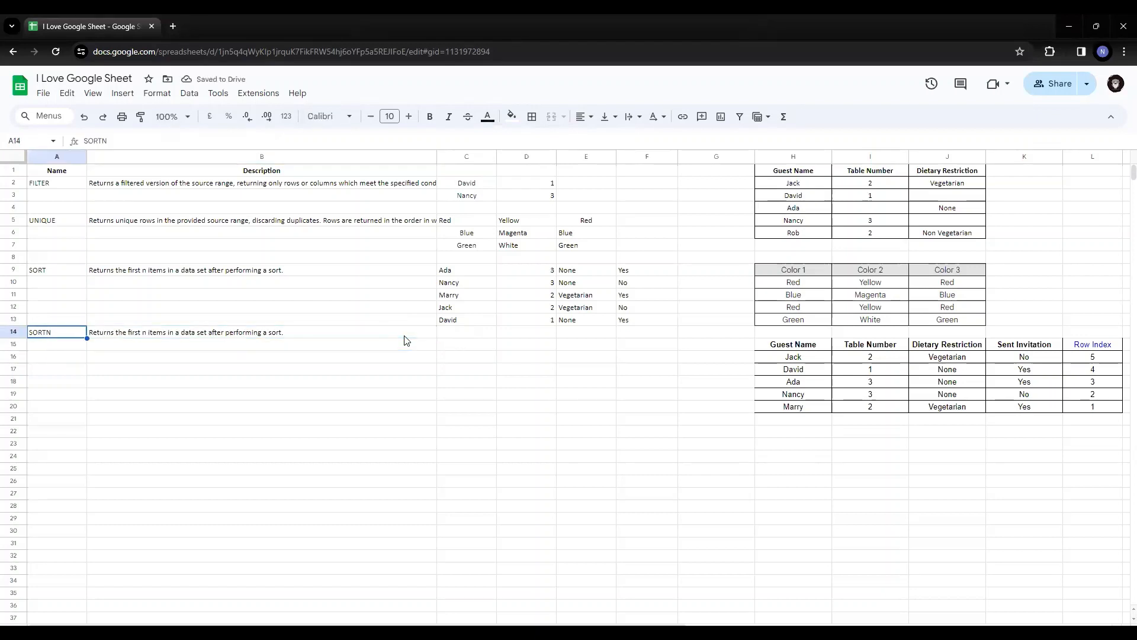
key(shift+Right)
key(ctrl+c)
key(Down)
key(ctrl+v)
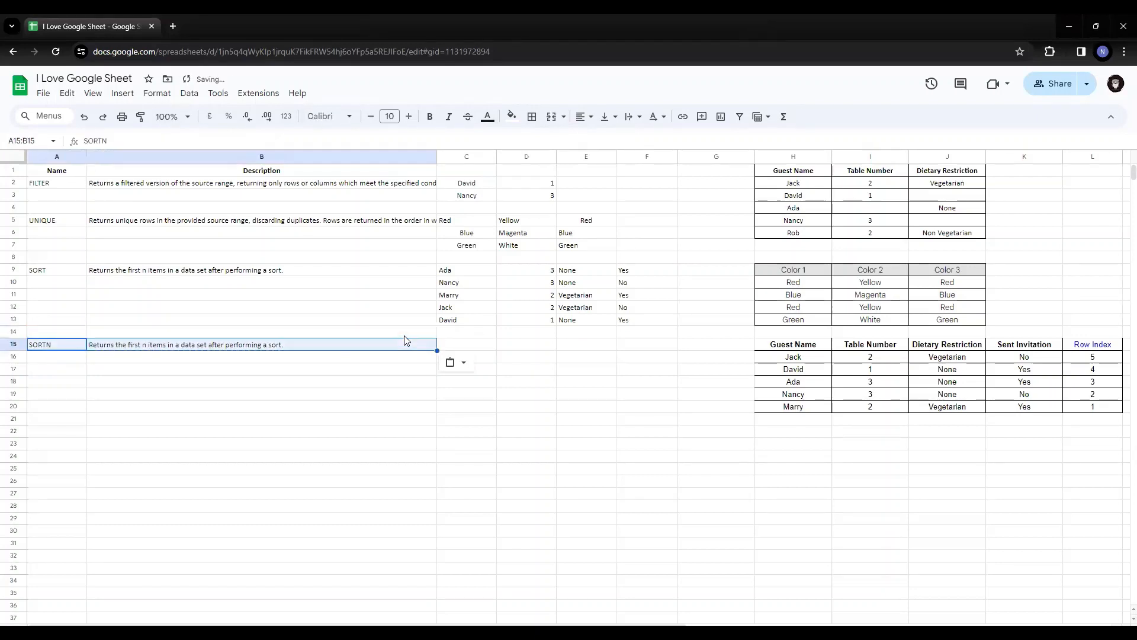
key(Right)
key(Right)
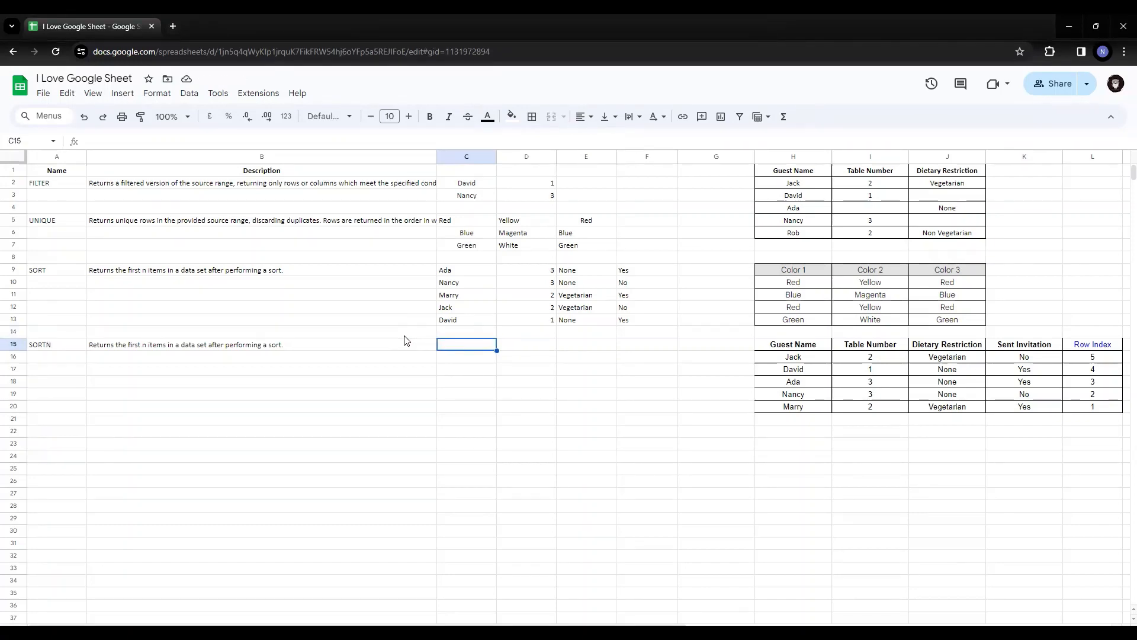
key(Return)
text(=s)
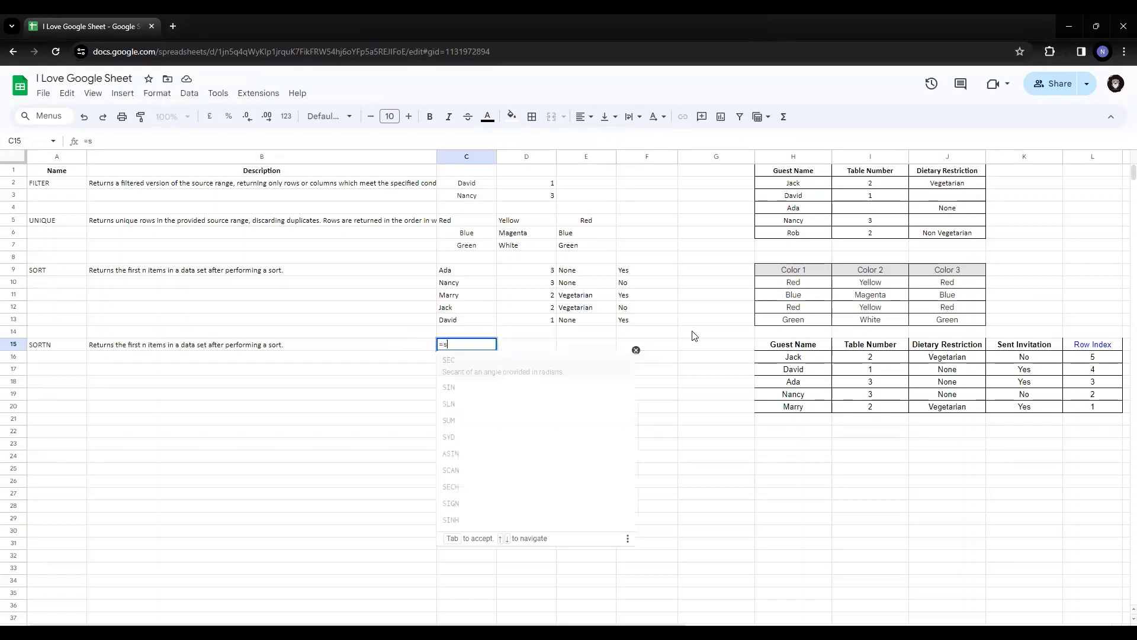
text(ort()
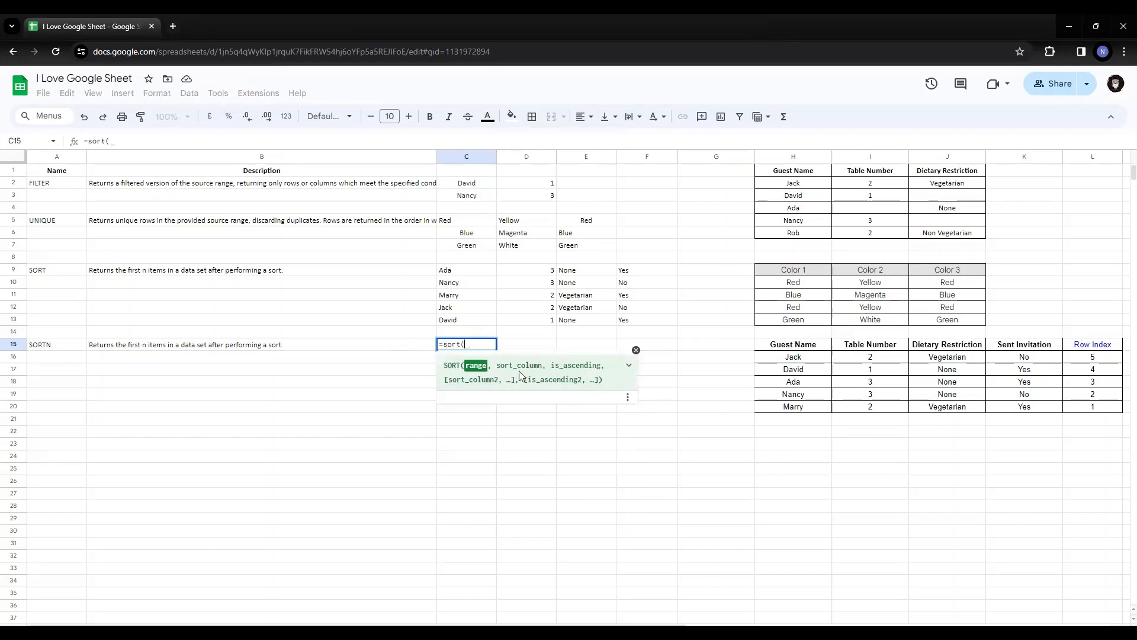
key(BackSpace)
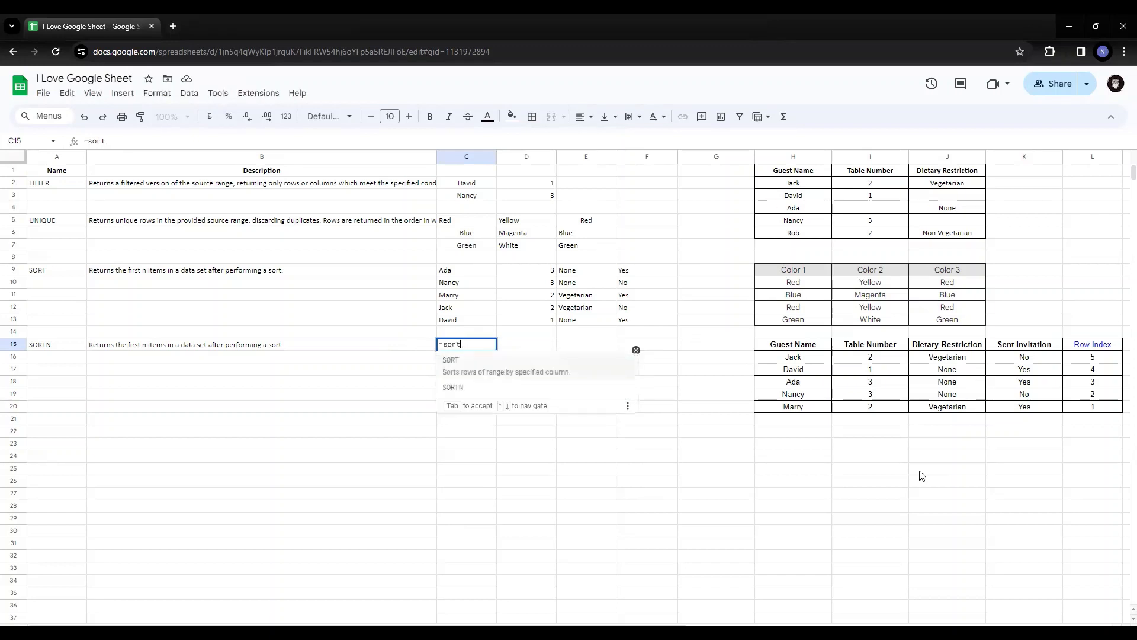
text(n()
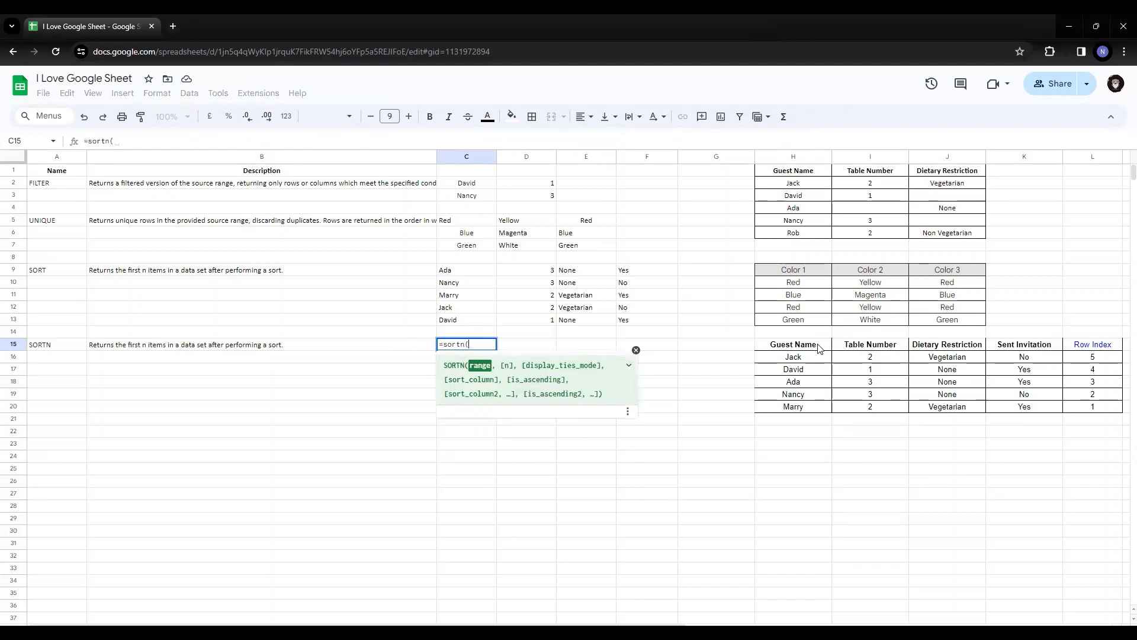
key(Escape)
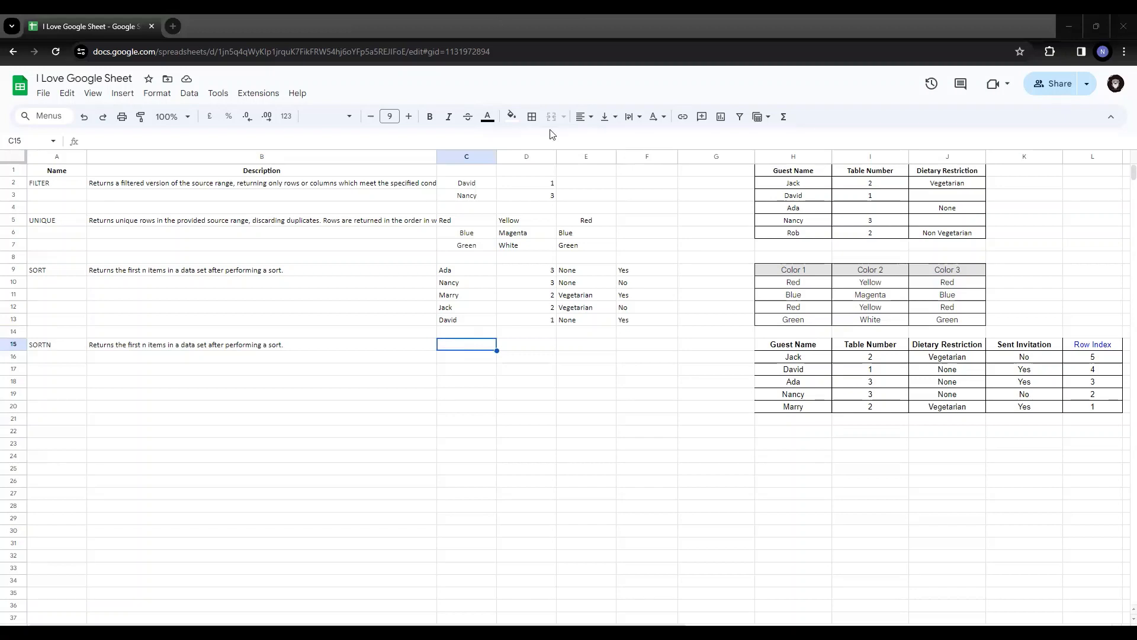
Paste the copied student test score table into the sheet and relocate it to H23:J28, below the guest table
click(569, 17)
key(ctrl+v)
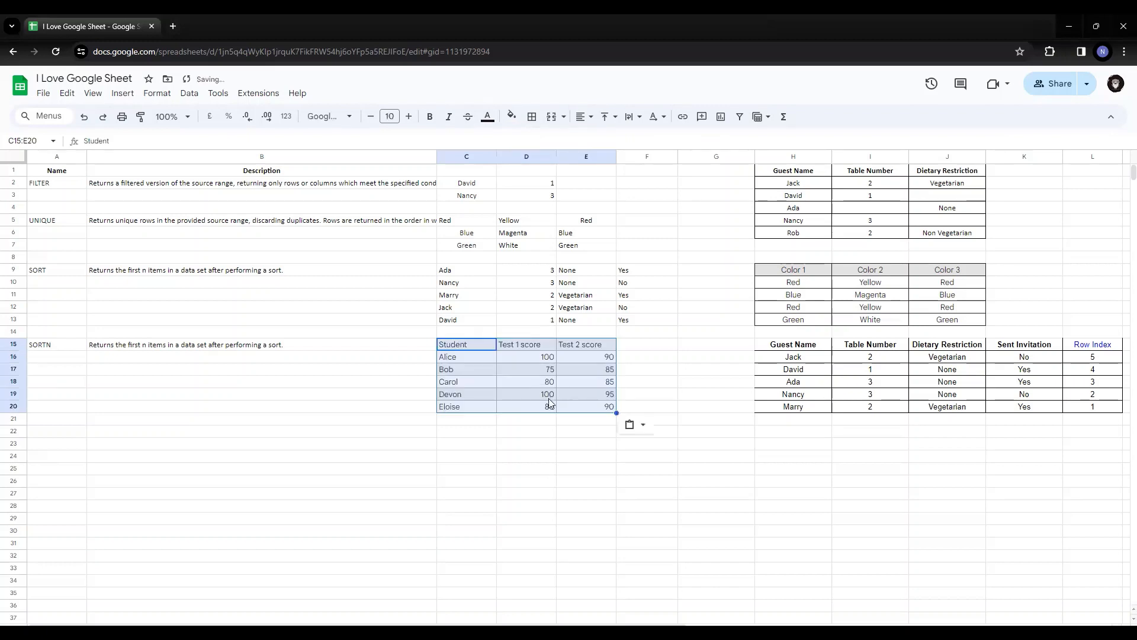
key(ctrl+x)
click(781, 445)
key(ctrl+v)
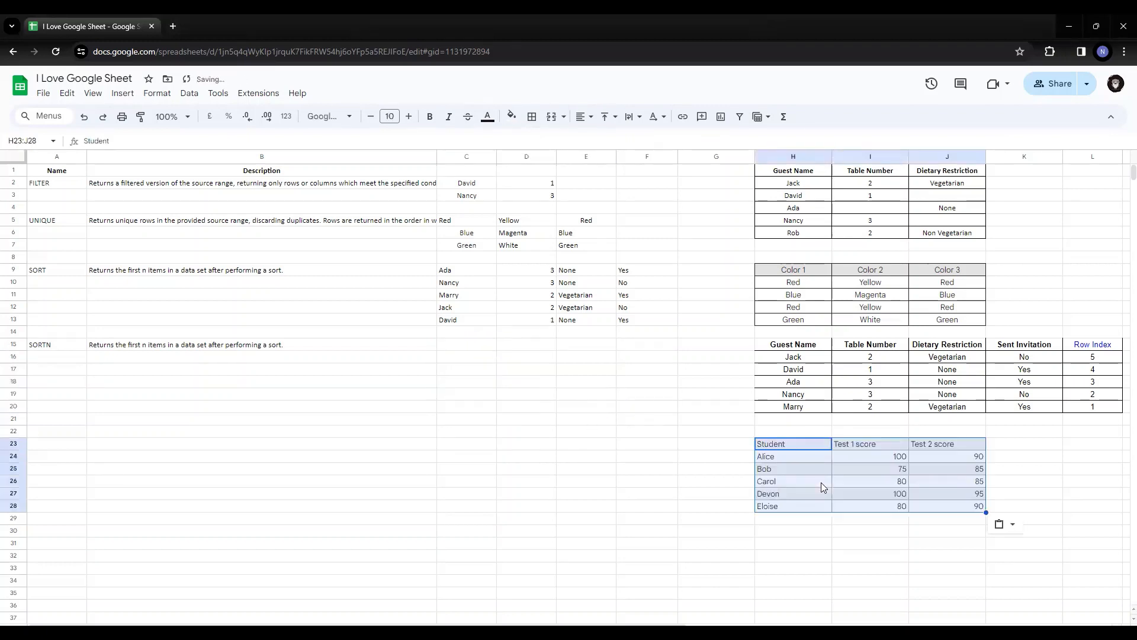
click(794, 531)
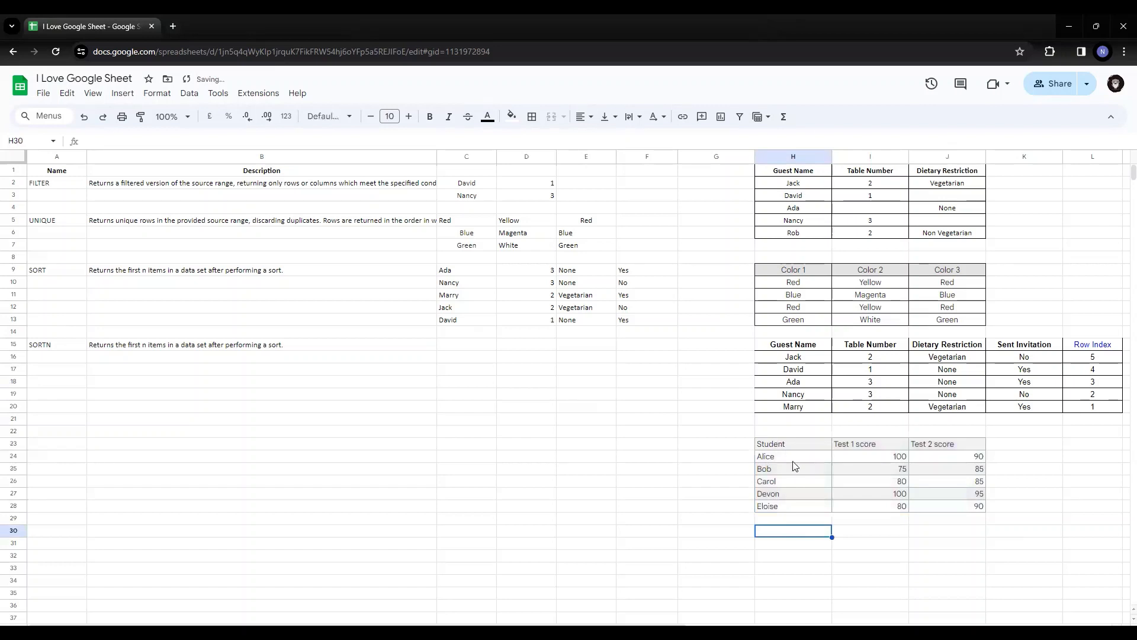
drag(782, 444, 949, 510)
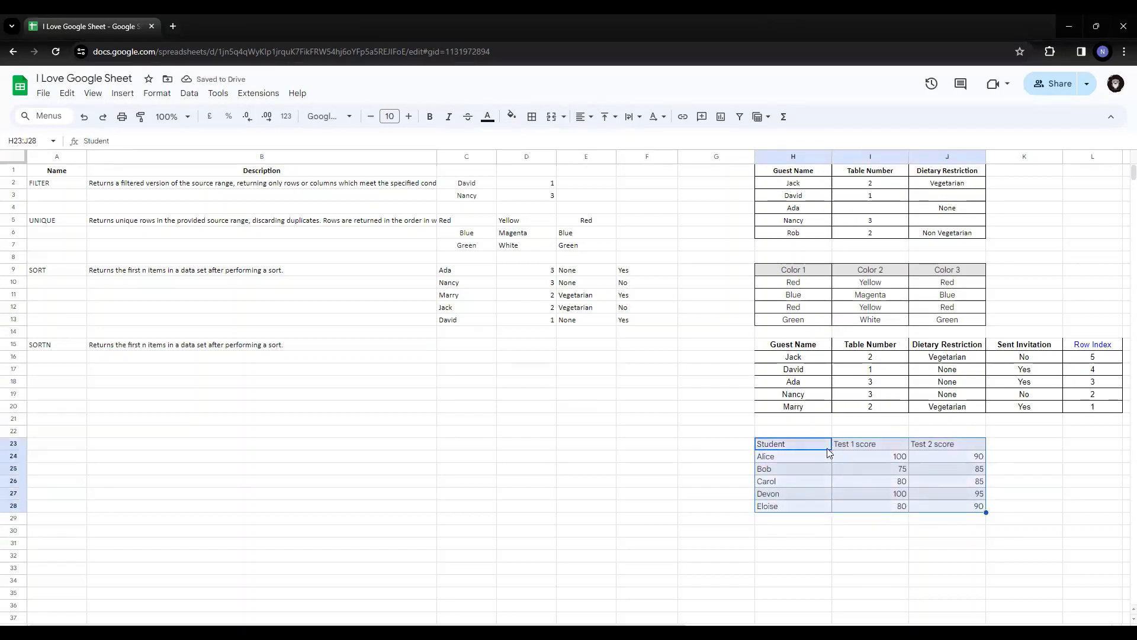
Enter the label SORTN in H22, directly above the student score table
click(794, 431)
text(SORTN)
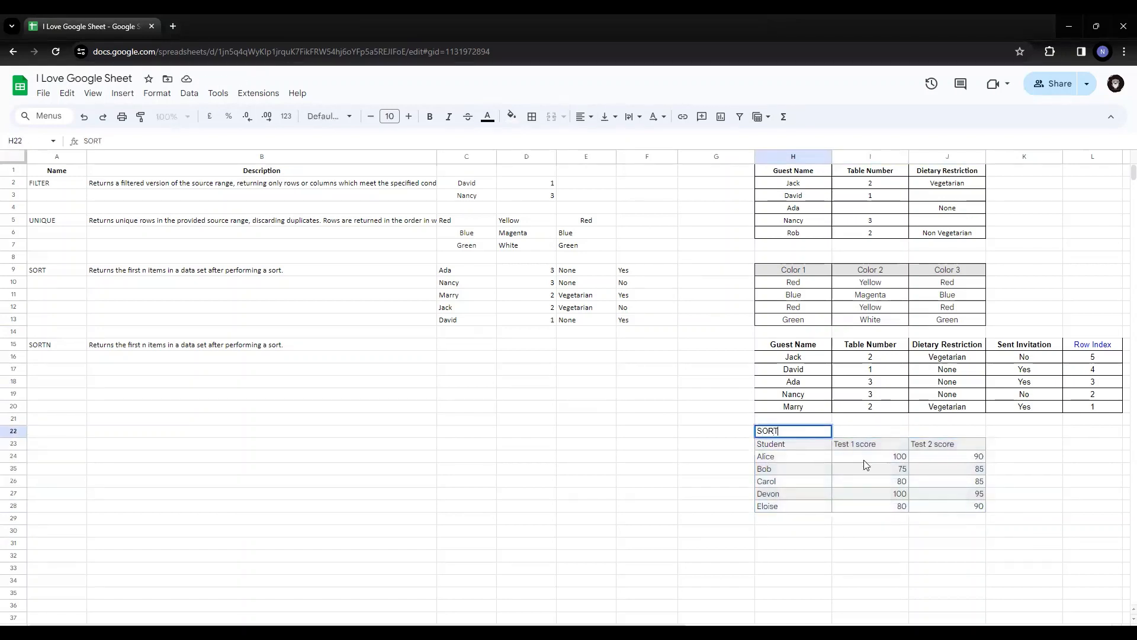
key(Return)
Label the guest table with the row index column as SORT in G15
key(Up)
key(Up)
key(Up)
key(Up)
key(Up)
key(Up)
key(Up)
key(Up)
key(Up)
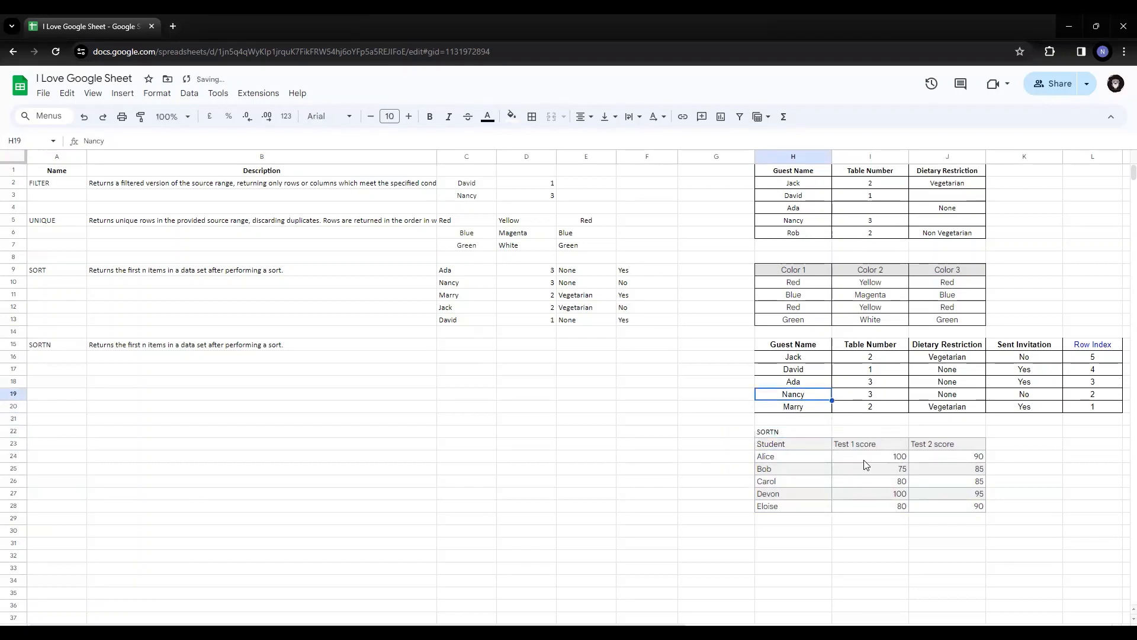
key(Down)
key(Left)
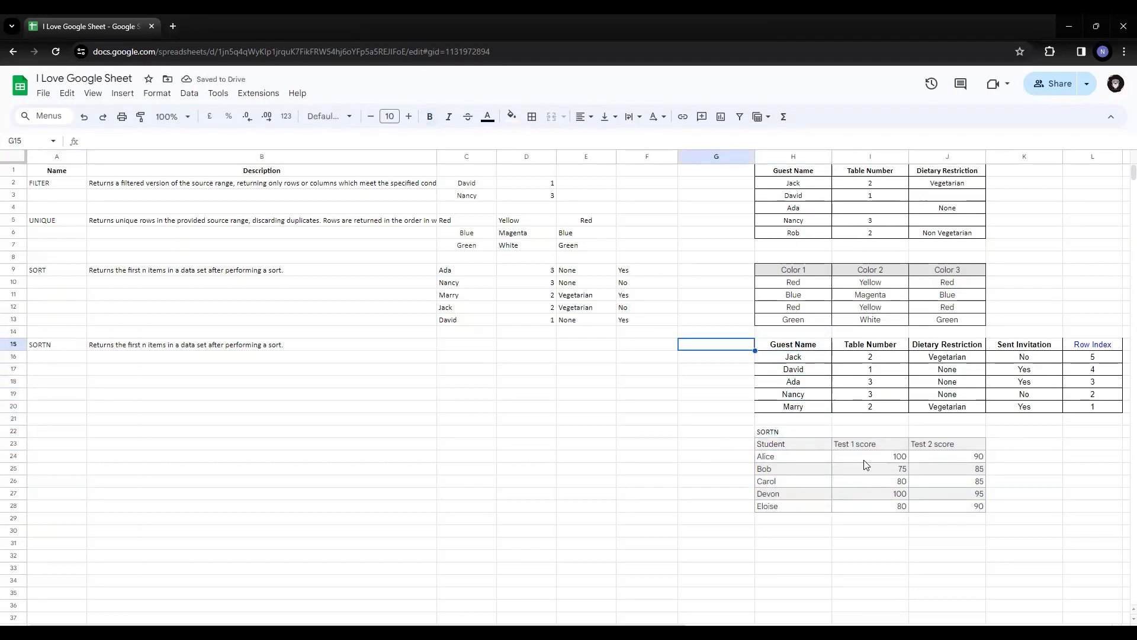
text(SORT)
key(Return)
Move the SORTN label from H22 to G23, beside the student table's header row
key(Down)
key(Down)
key(Down)
key(Down)
key(Down)
key(Down)
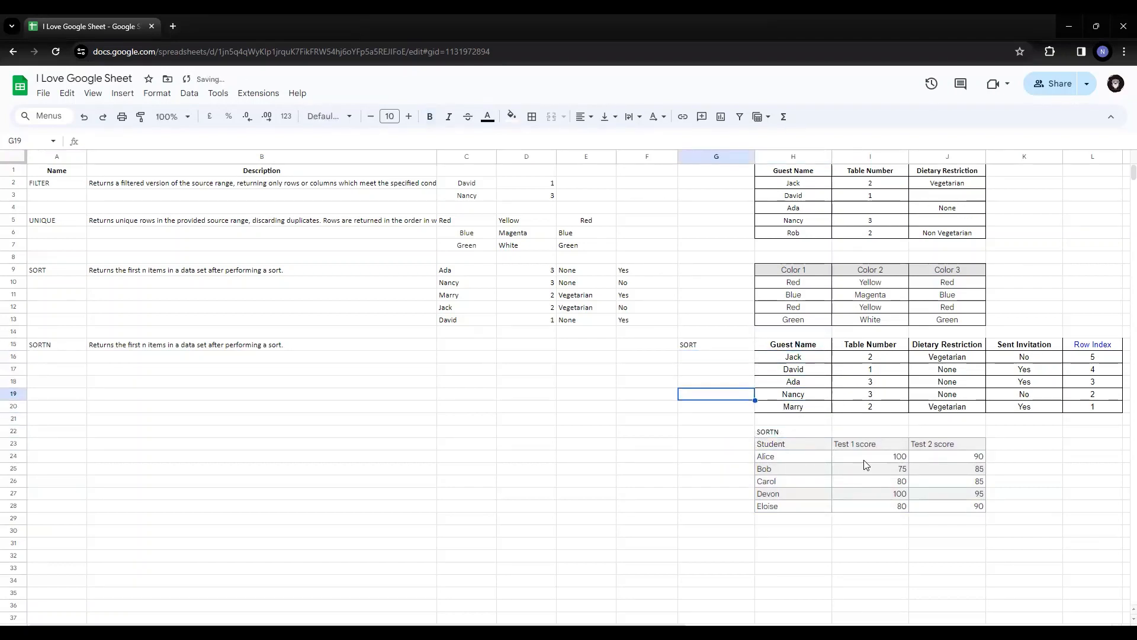
key(Right)
key(ctrl+x)
key(Left)
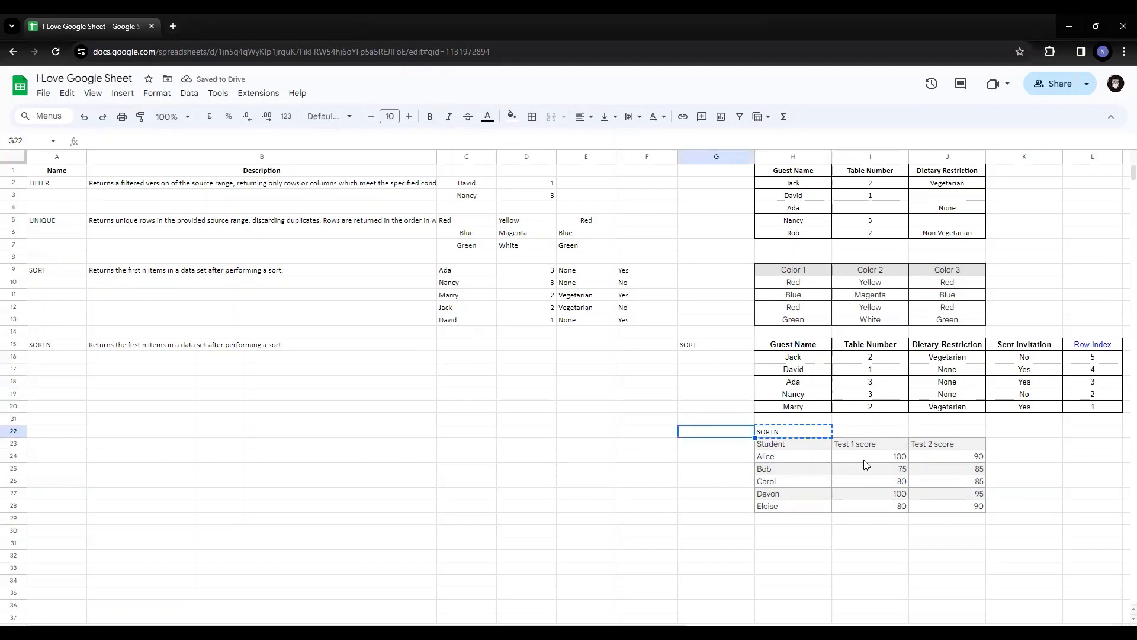
key(Down)
key(ctrl+v)
Label the colour table as UNIQUE in G9
key(ctrl+Up)
key(ctrl+Up)
key(Down)
key(Down)
key(Down)
key(Down)
key(Down)
key(Down)
key(Down)
key(Down)
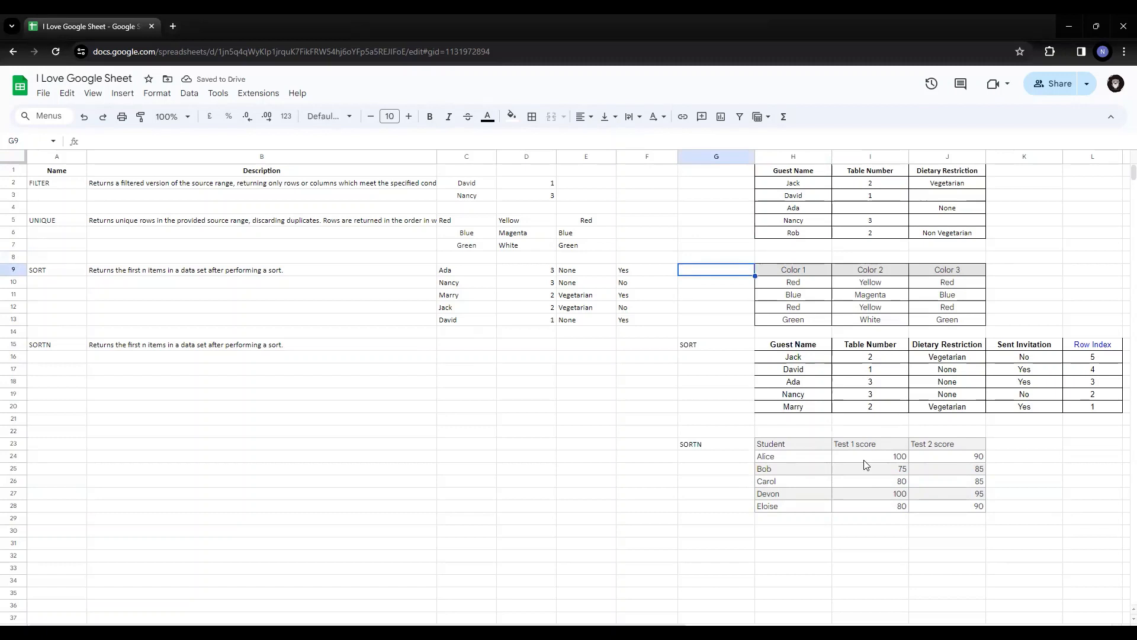
text(UNIQUE)
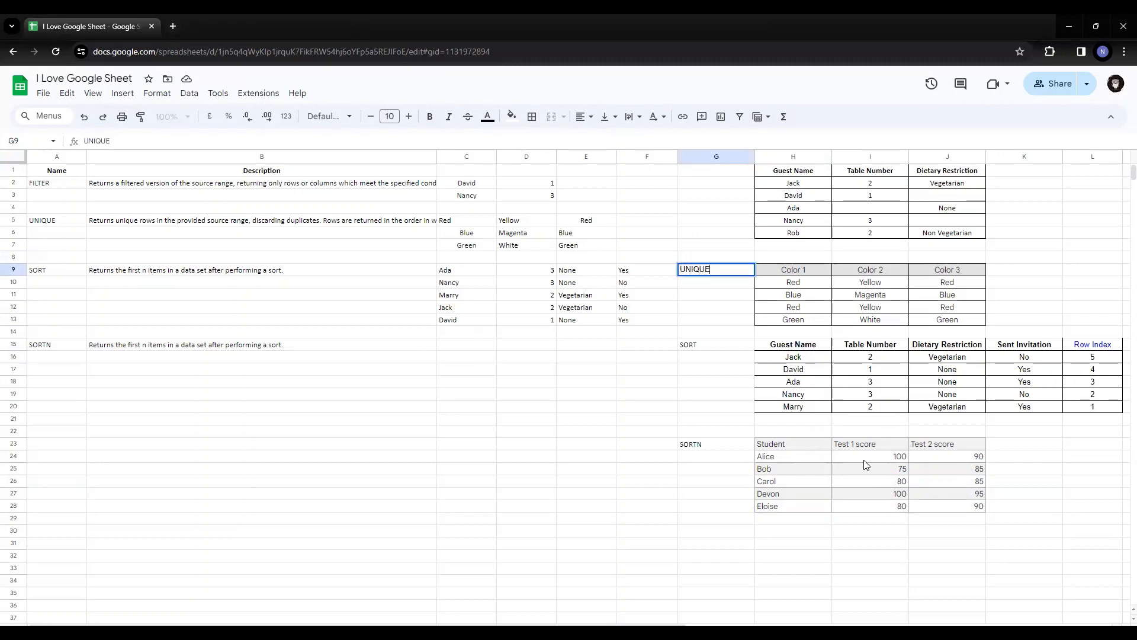
key(Return)
Label the uppermost guest table as FILTER in G1
key(Up)
key(ctrl+Up)
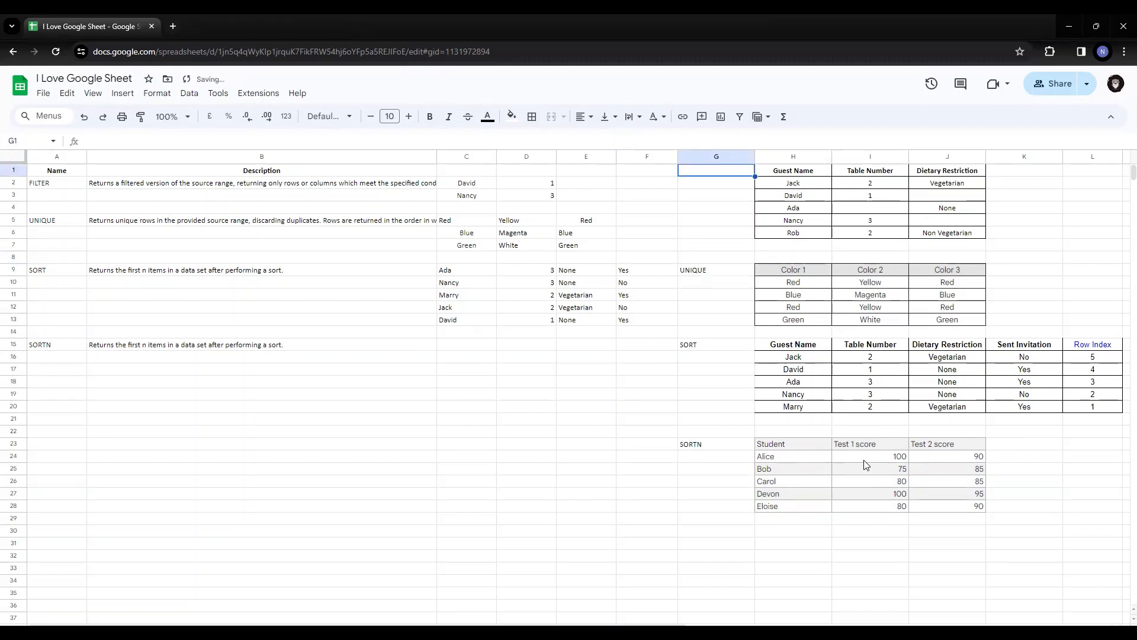
text(FILTER)
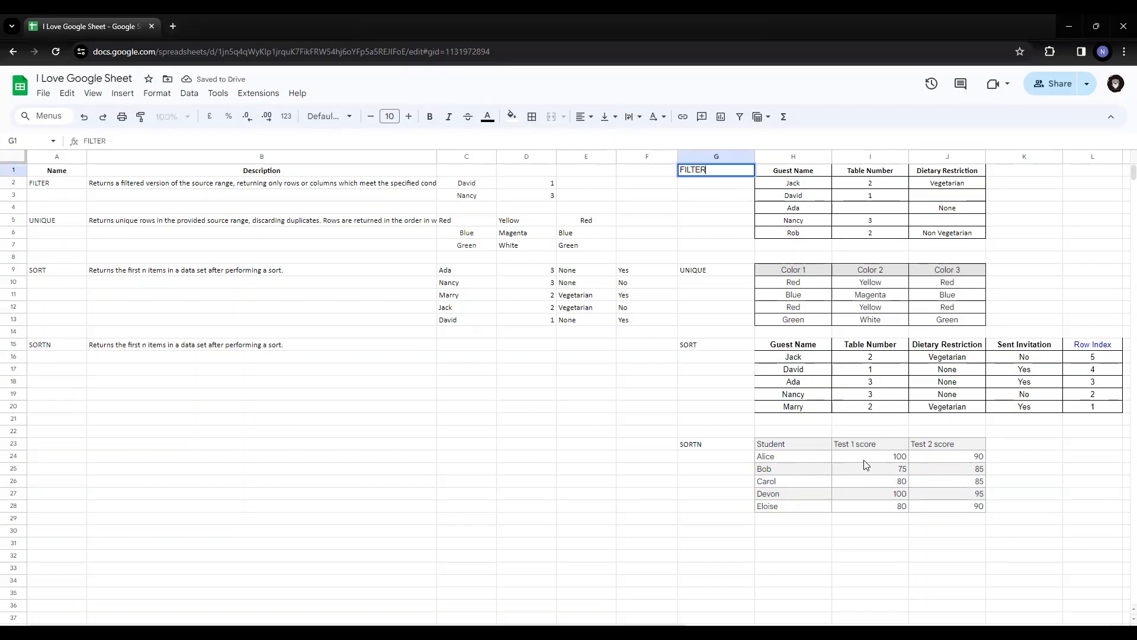
key(Return)
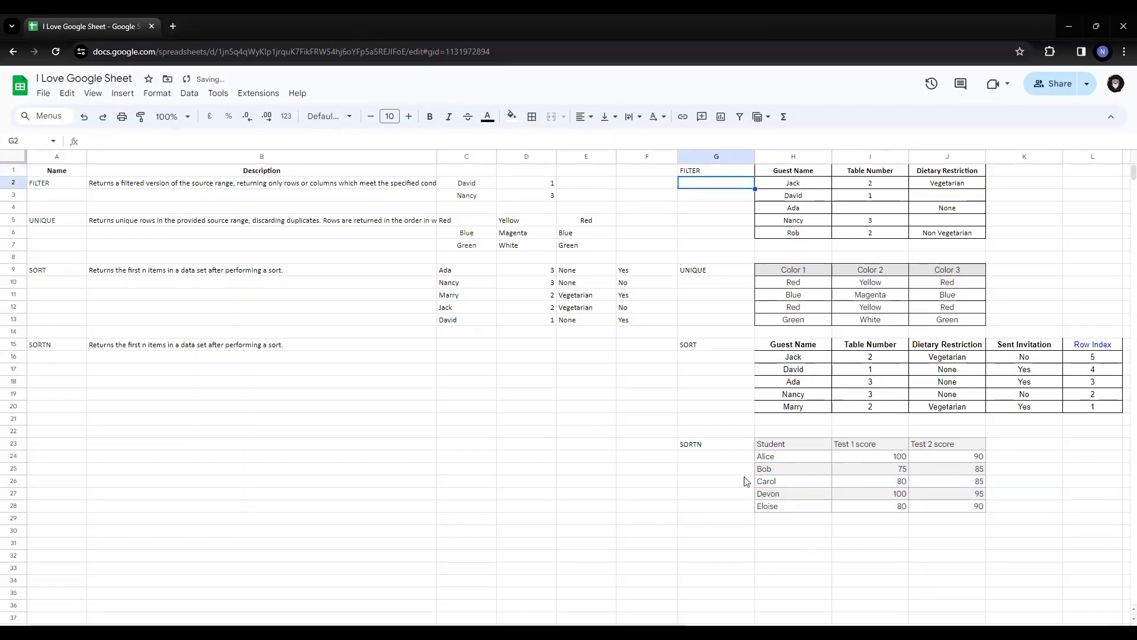
Enter the formula =sortn(H24:J28,2) in C15 to return two rows of the student table, and select C15:C16
click(465, 348)
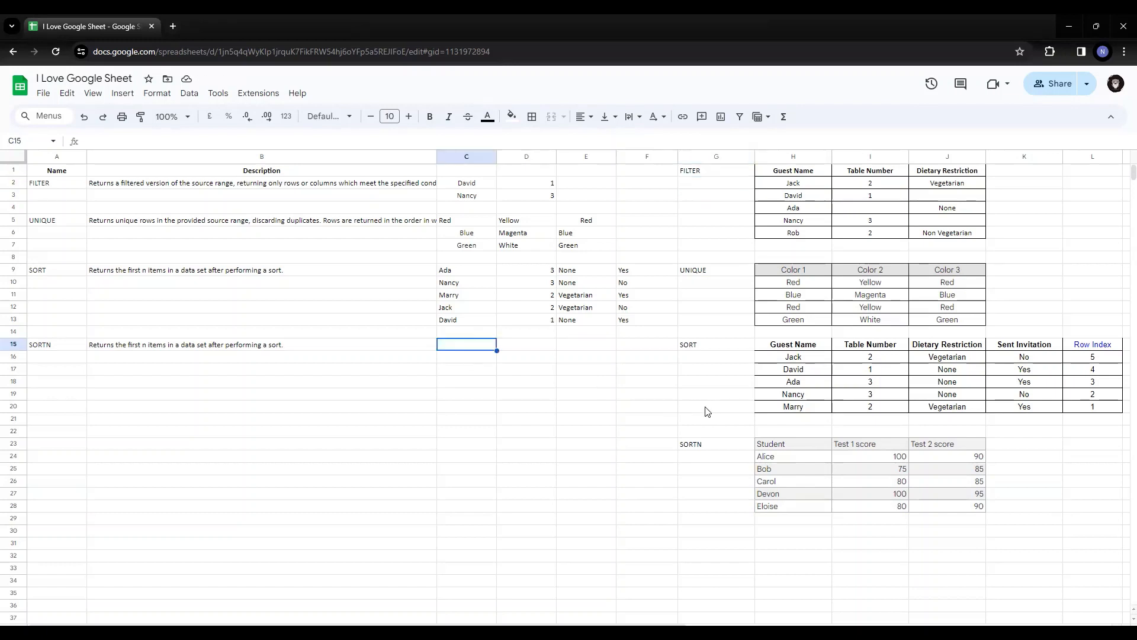
click(568, 22)
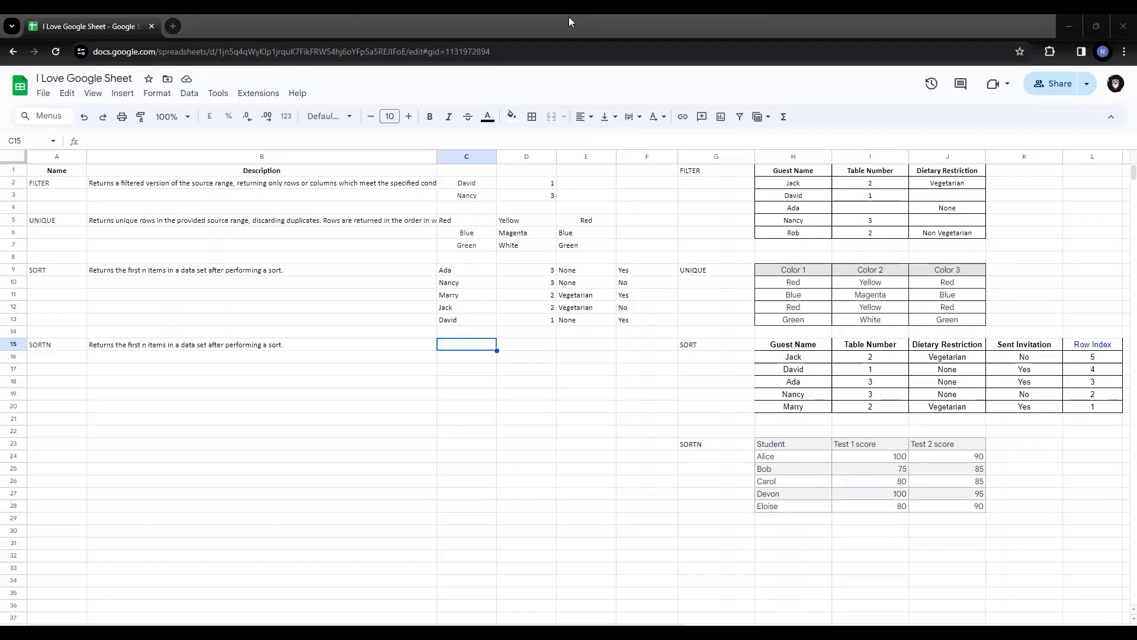
click(180, 95)
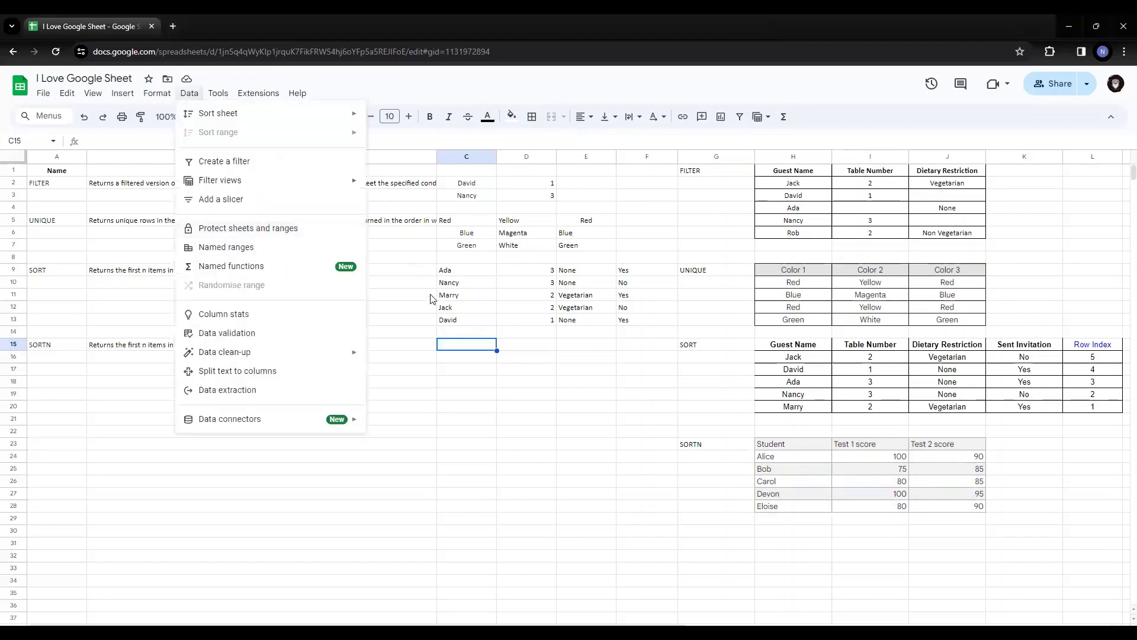
click(467, 346)
text(=sortn)
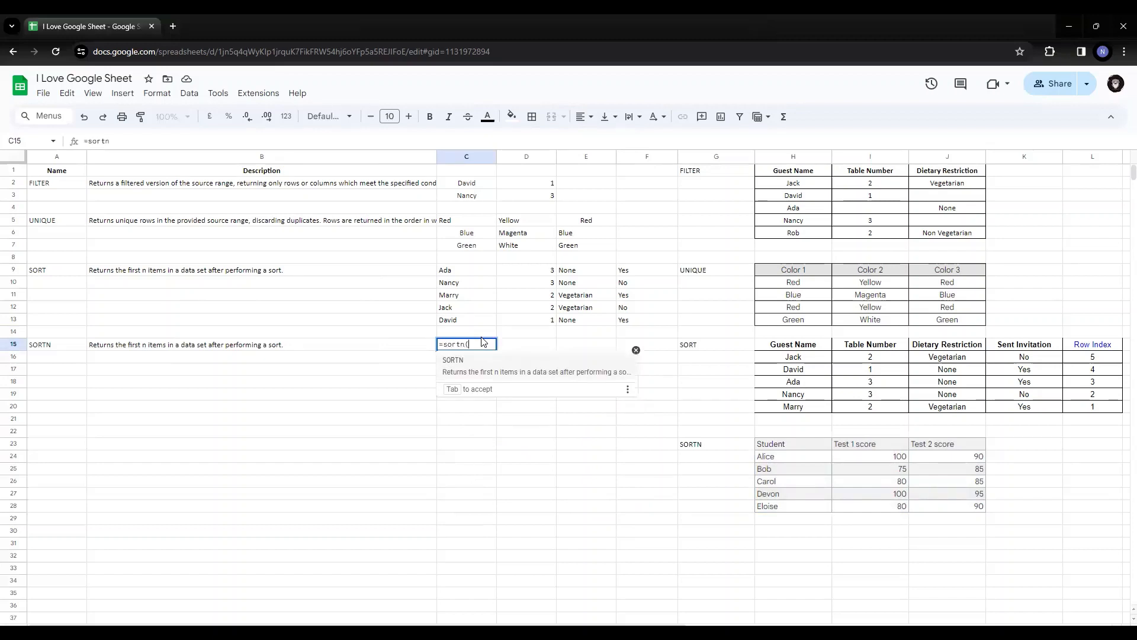
text(()
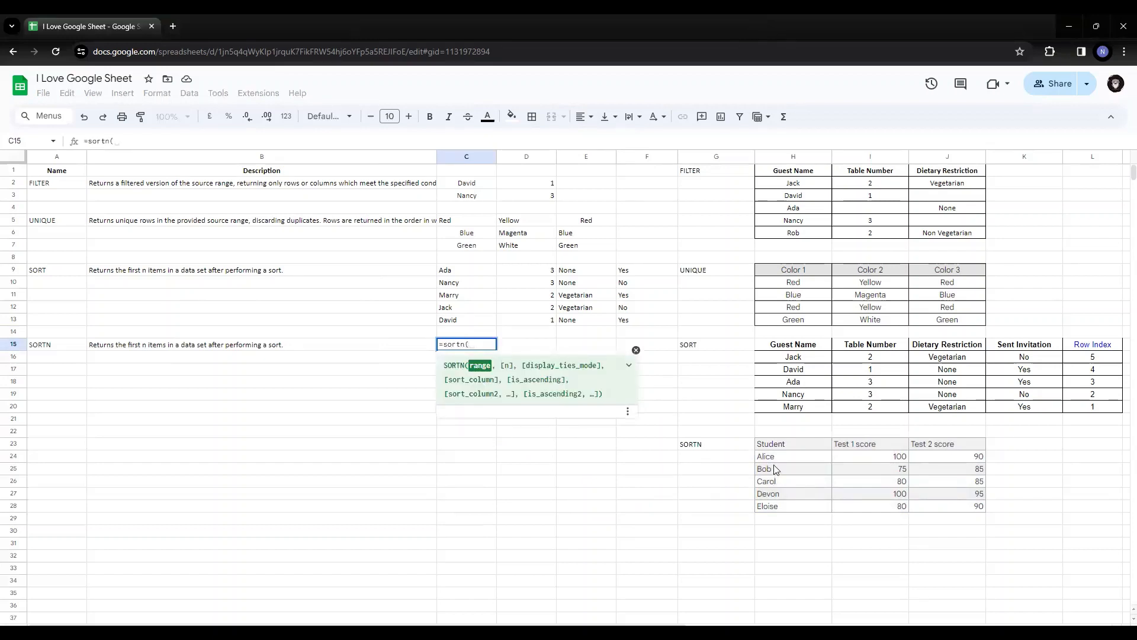
drag(770, 457, 979, 510)
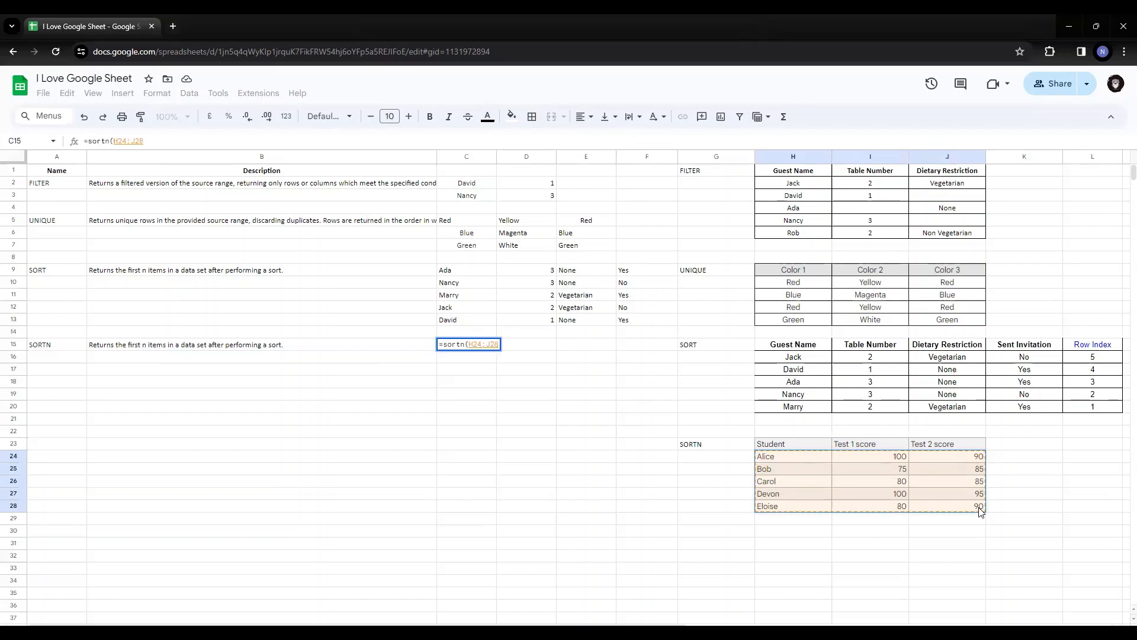
text(,)
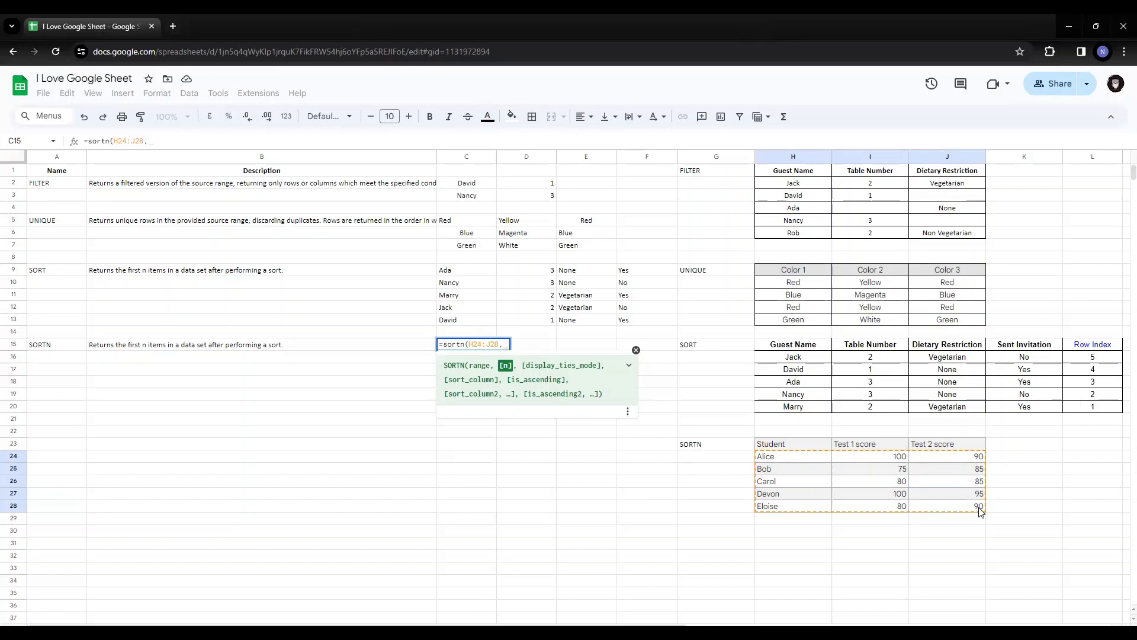
text(2)
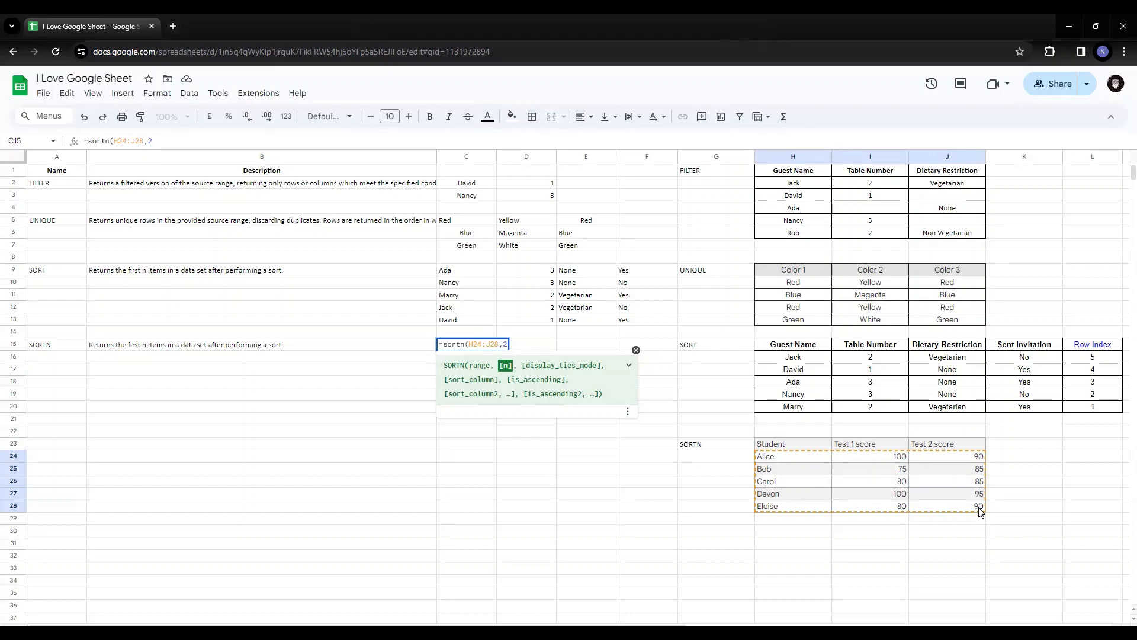
text())
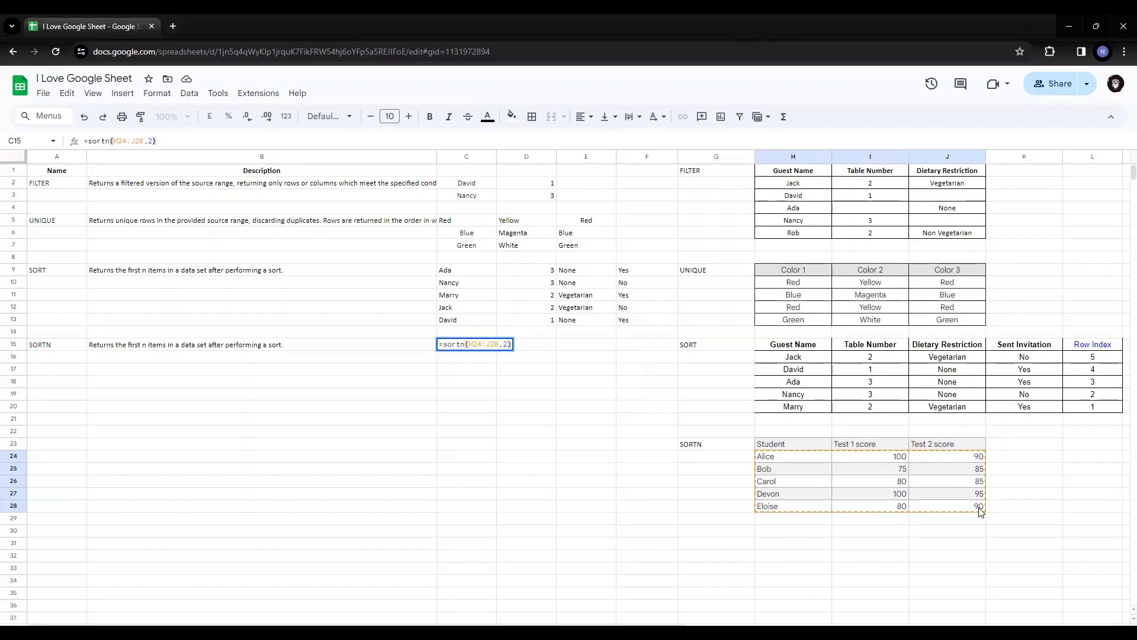
key(Return)
key(Up)
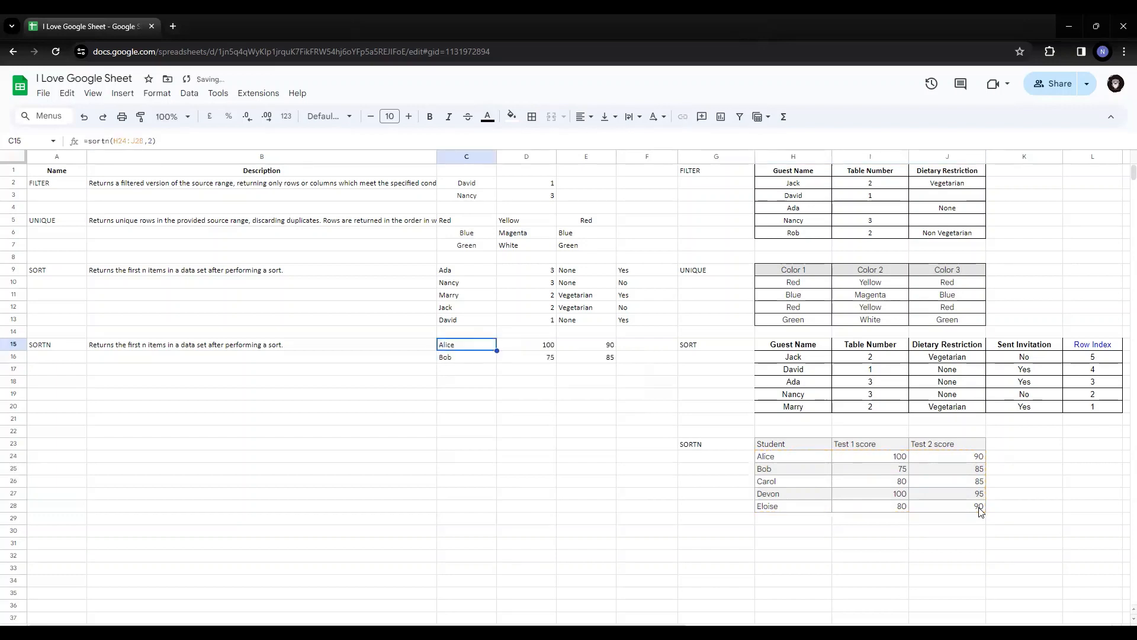
key(shift+Down)
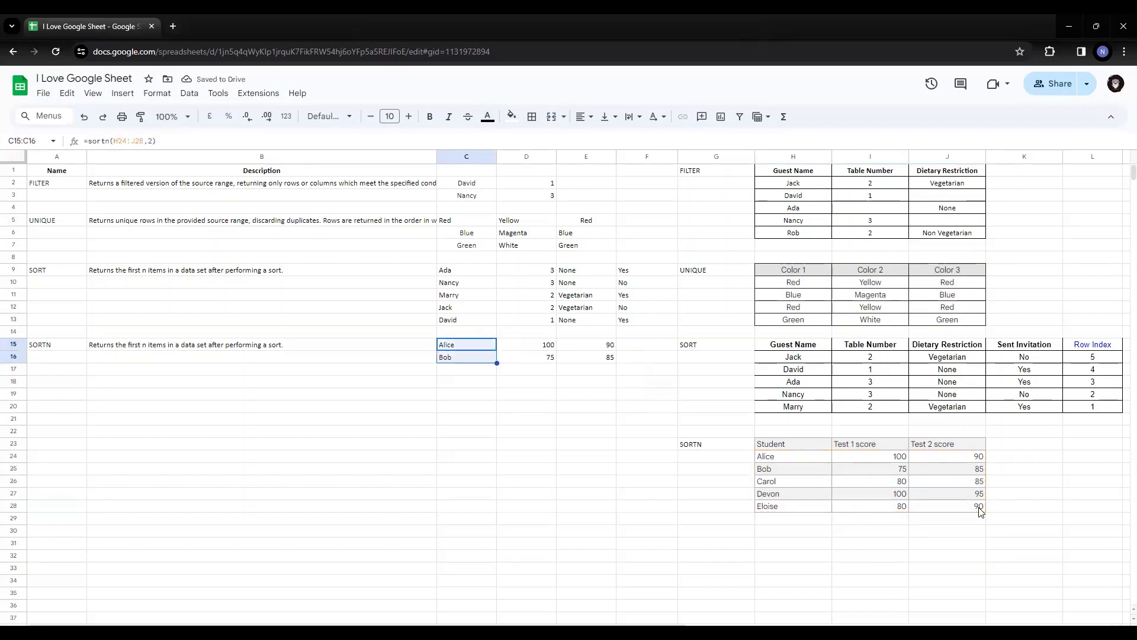
Select the returned block C15:E16 and examine the row-count argument of the SORTN formula in C15
key(shift+Right)
key(shift+Right)
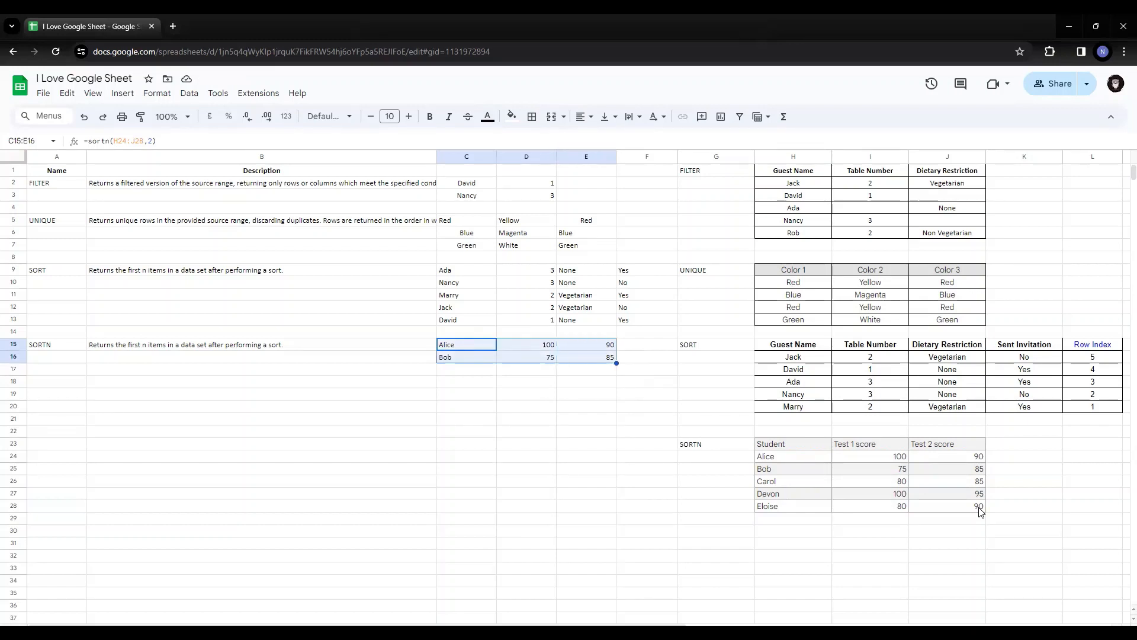
key(Left)
key(Right)
key(F2)
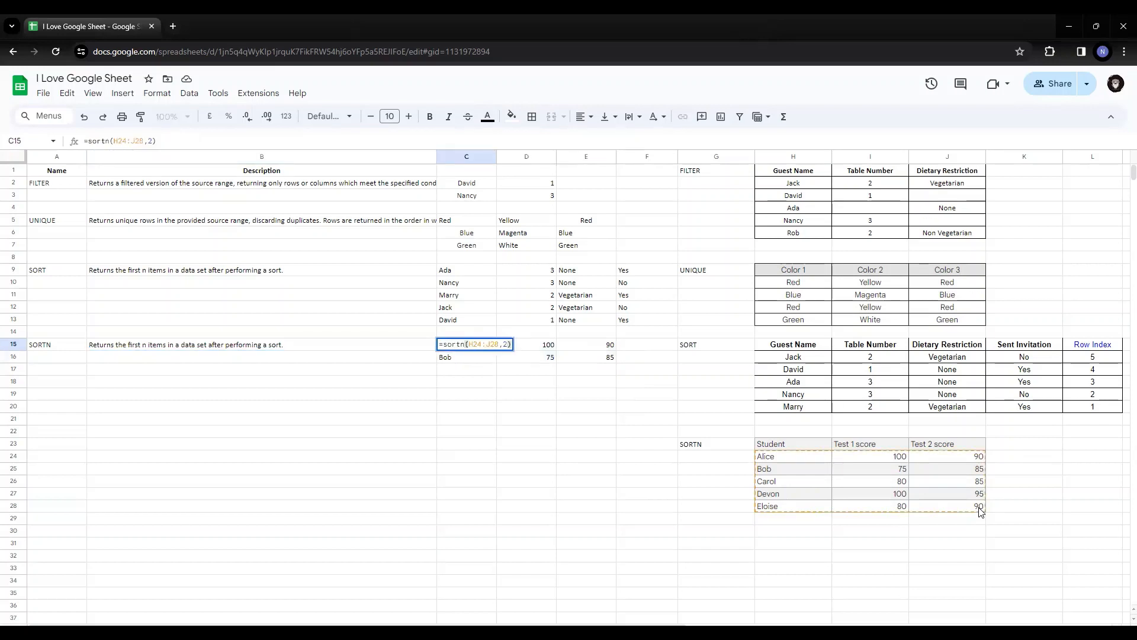
key(Left)
key(Left)
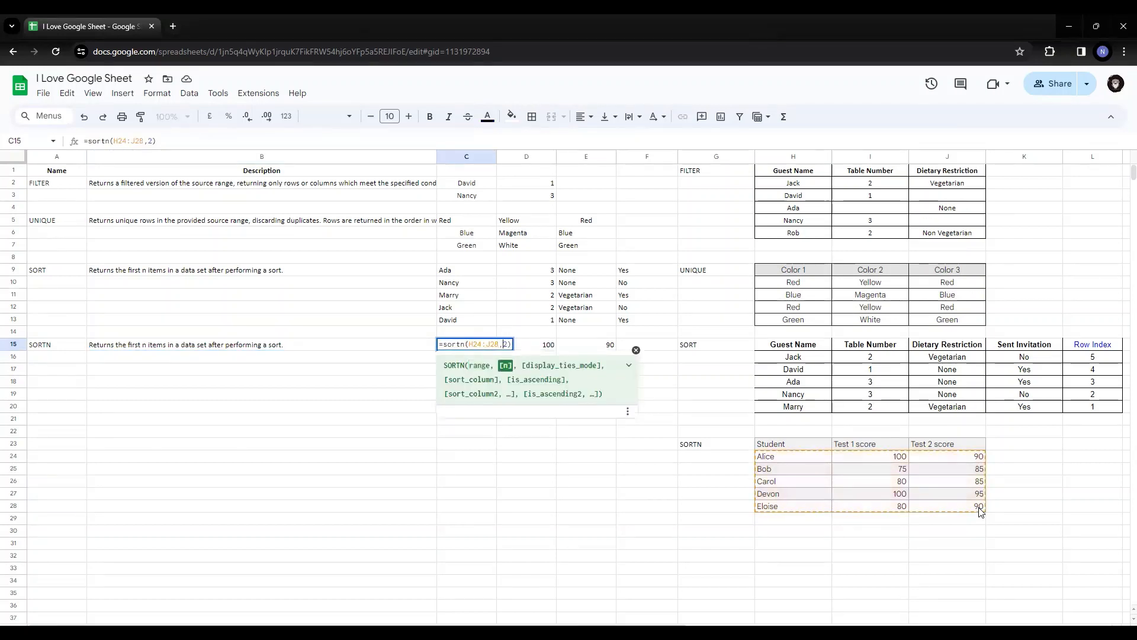
key(shift+Right)
key(Return)
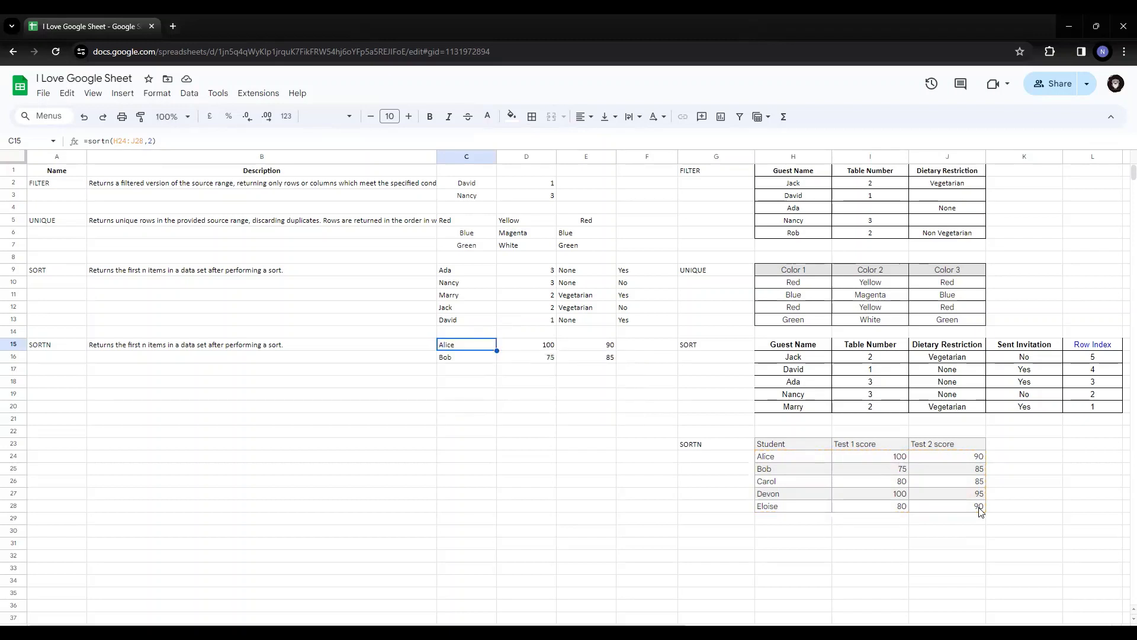
Set the row-count argument of the SORTN formula in C15 to 4 and select the returned rows
key(F2)
key(Left)
key(BackSpace)
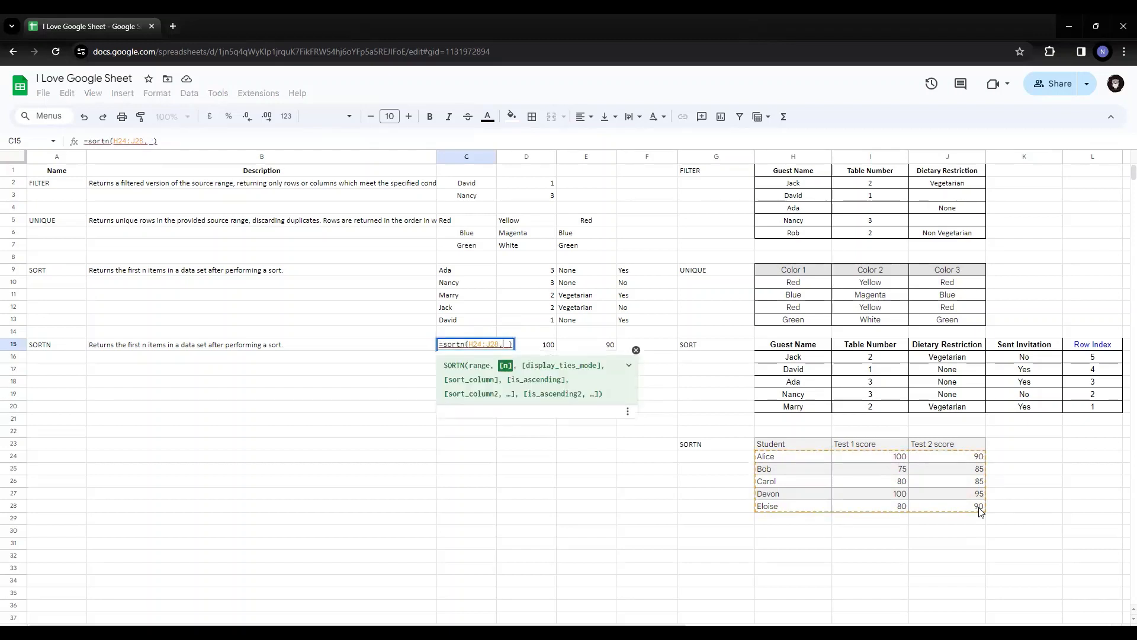
text(4)
key(Return)
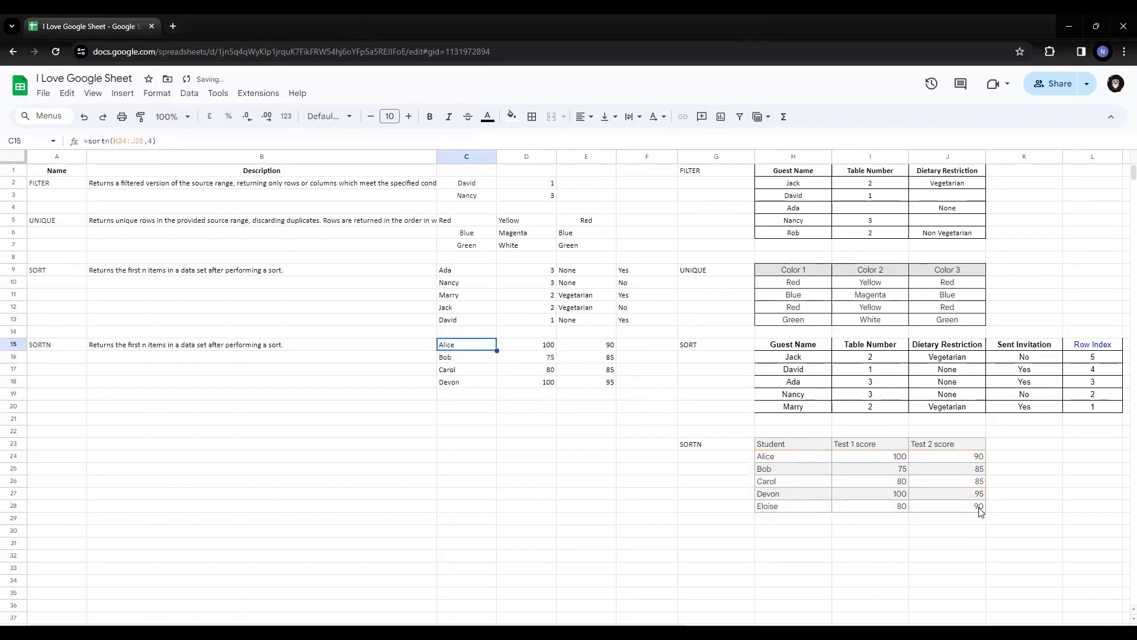
key(ctrl+shift+Right)
key(ctrl+shift+Down)
key(Down)
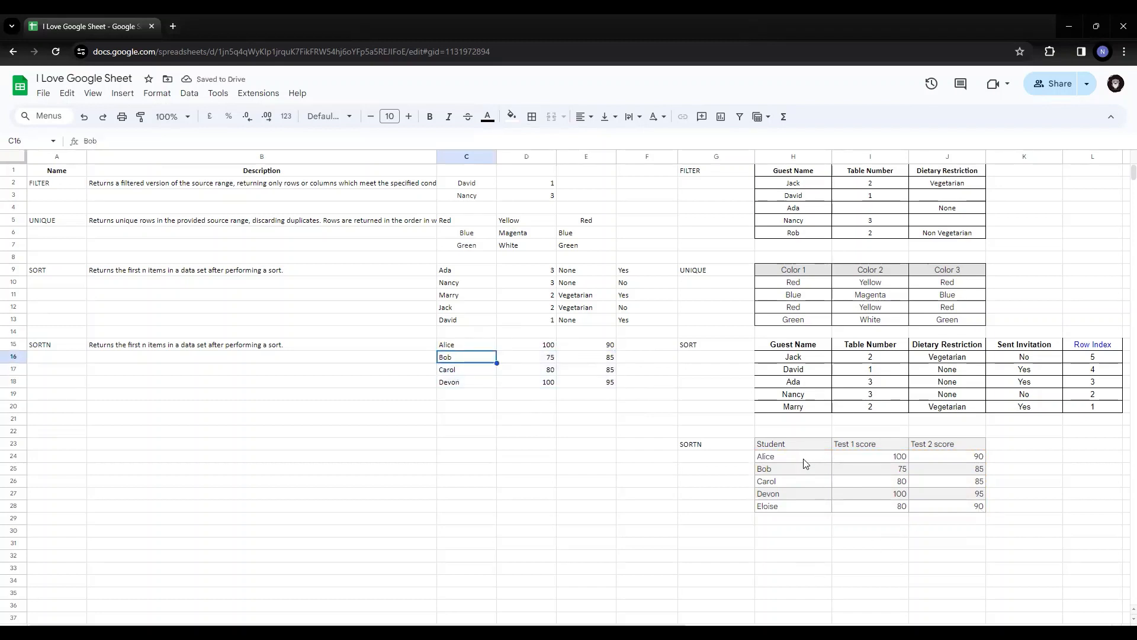
Check the source range H24:J28, set the SORTN row count in C15 to 6, and select the returned block C15:E19
drag(807, 459, 952, 505)
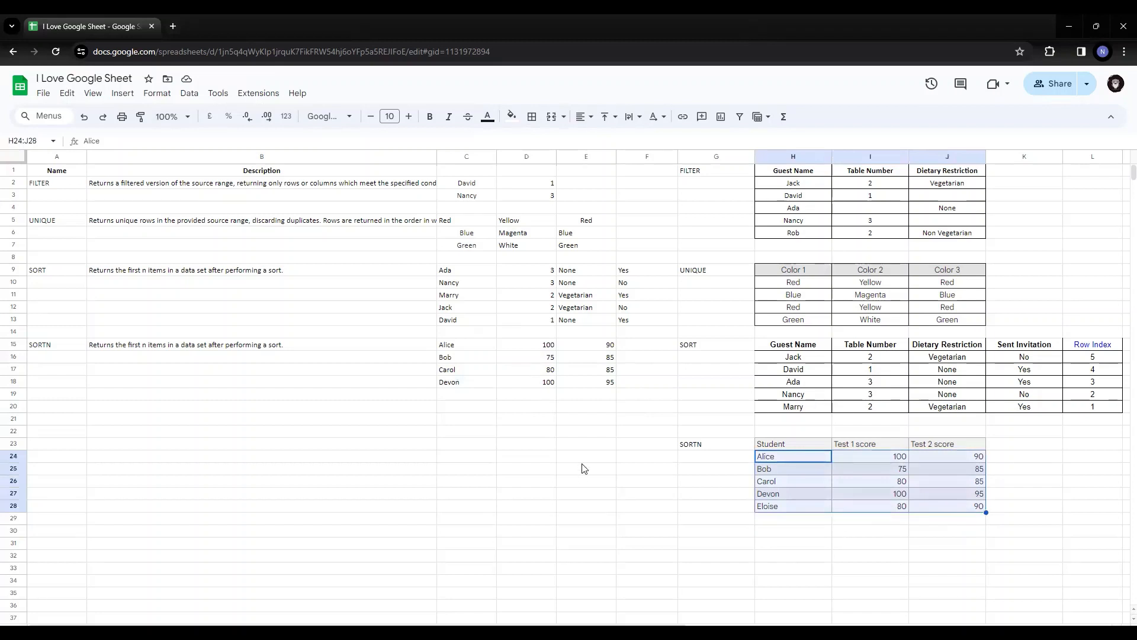
click(467, 345)
key(Return)
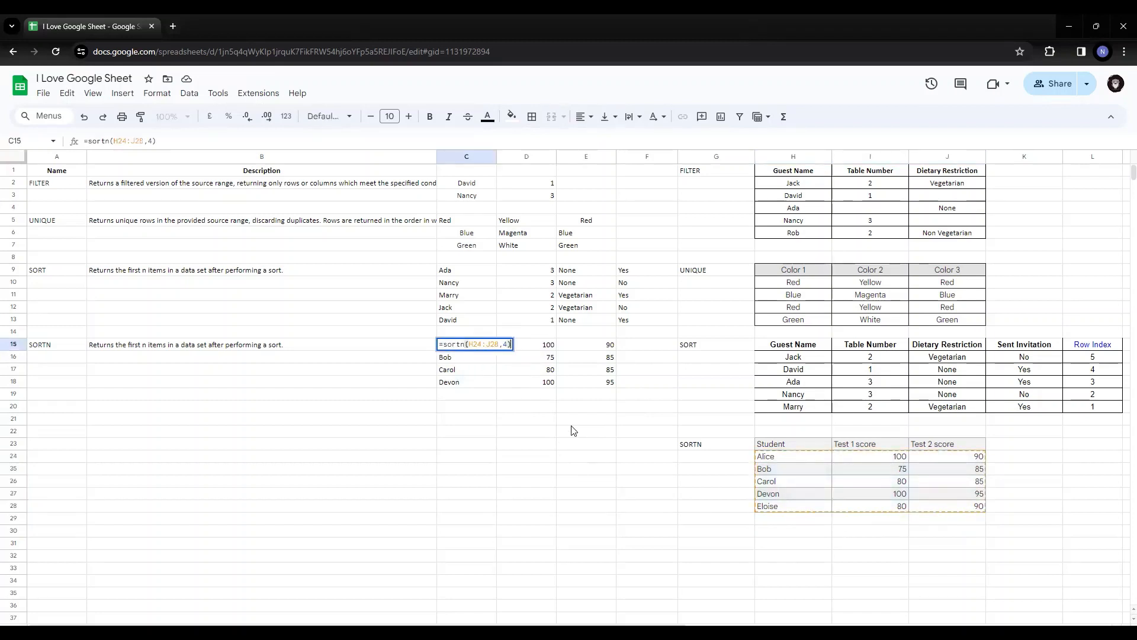
key(Left)
key(shift+Left)
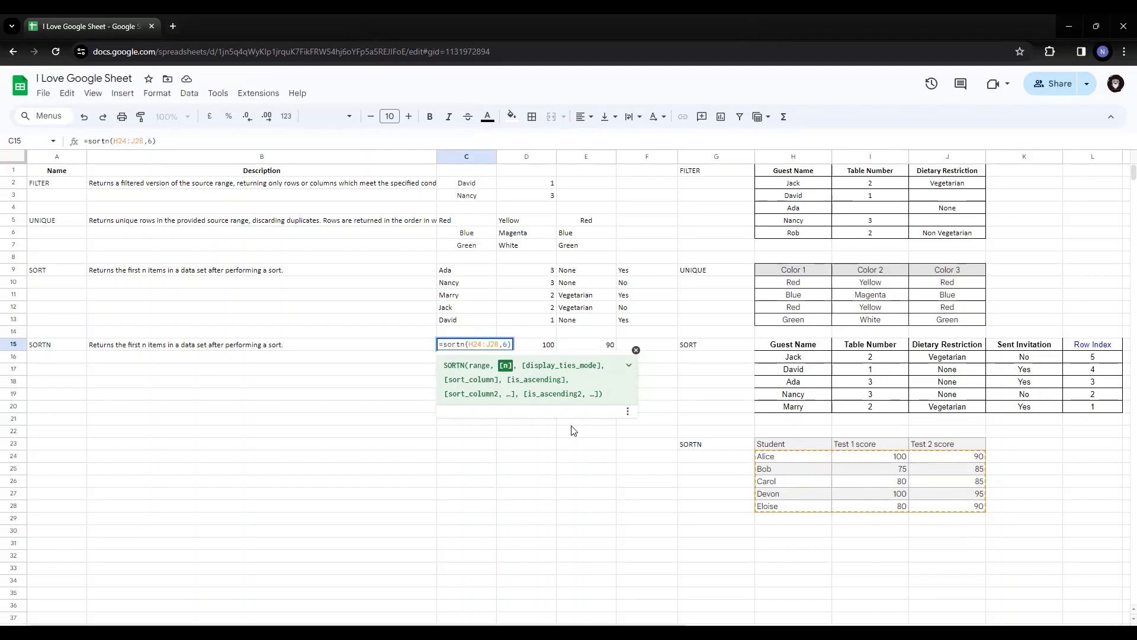
key(Return)
key(Up)
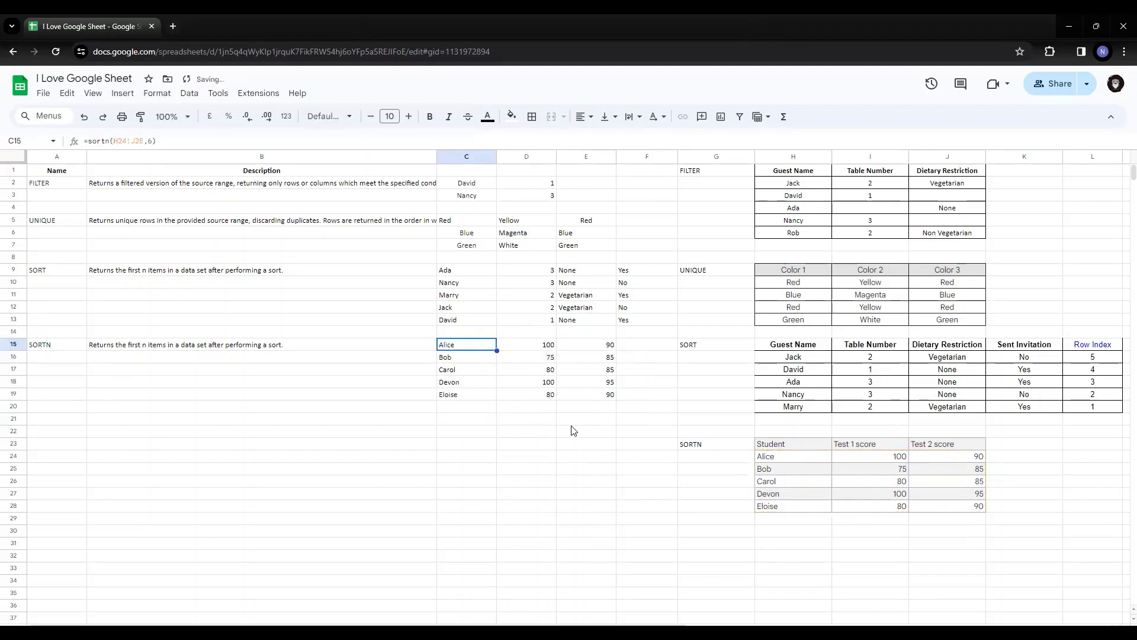
key(ctrl+shift+Right)
key(ctrl+shift+Down)
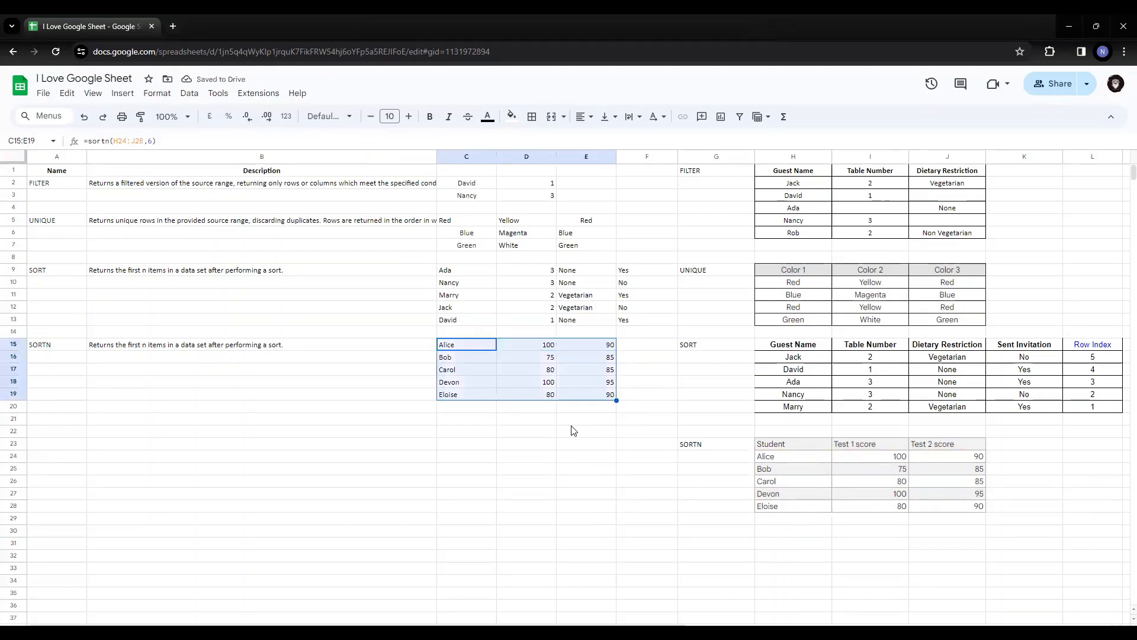
Change the row-count argument of the SORTN formula in C15 to 3, keeping the formula open for editing
key(Down)
key(Down)
key(Down)
key(Down)
key(Down)
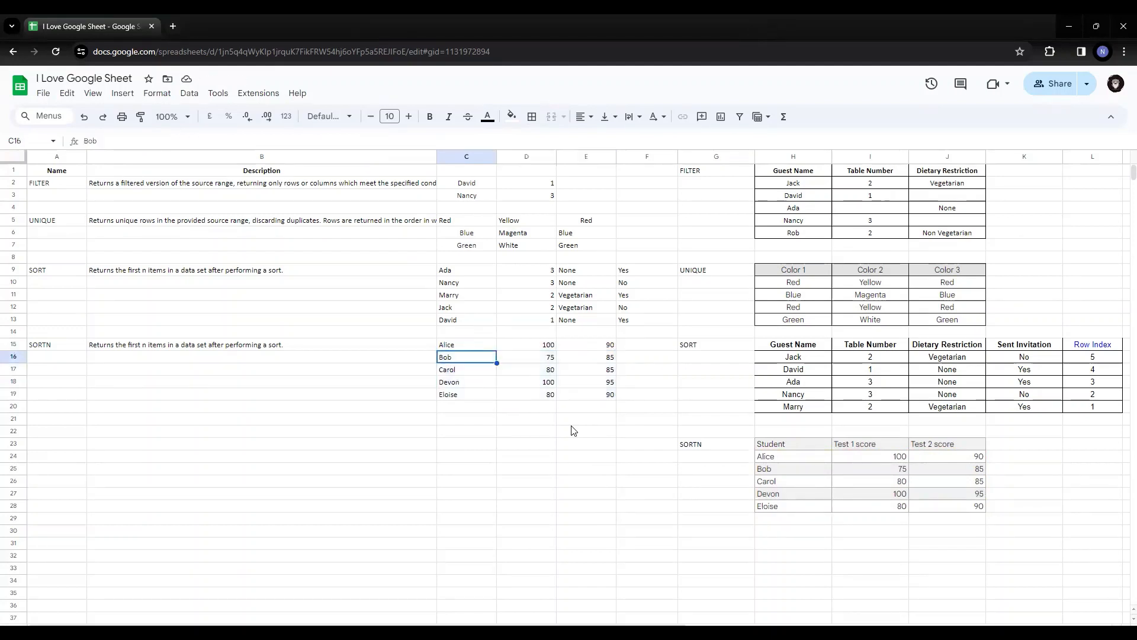
key(Up)
key(Up)
key(Up)
key(Up)
key(Up)
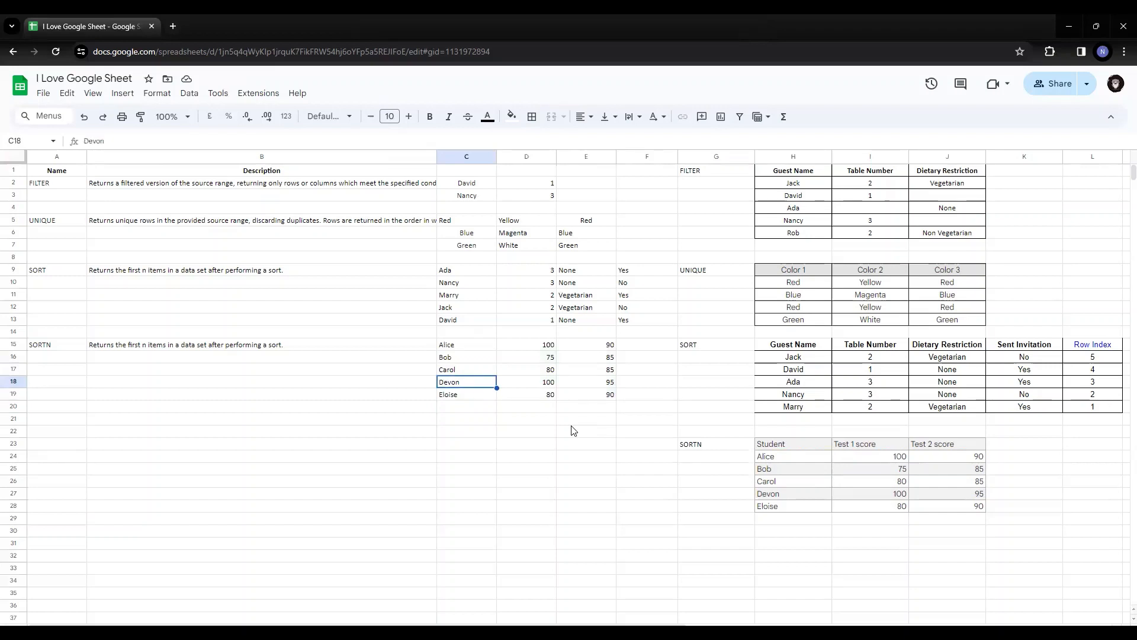
key(Return)
key(Left)
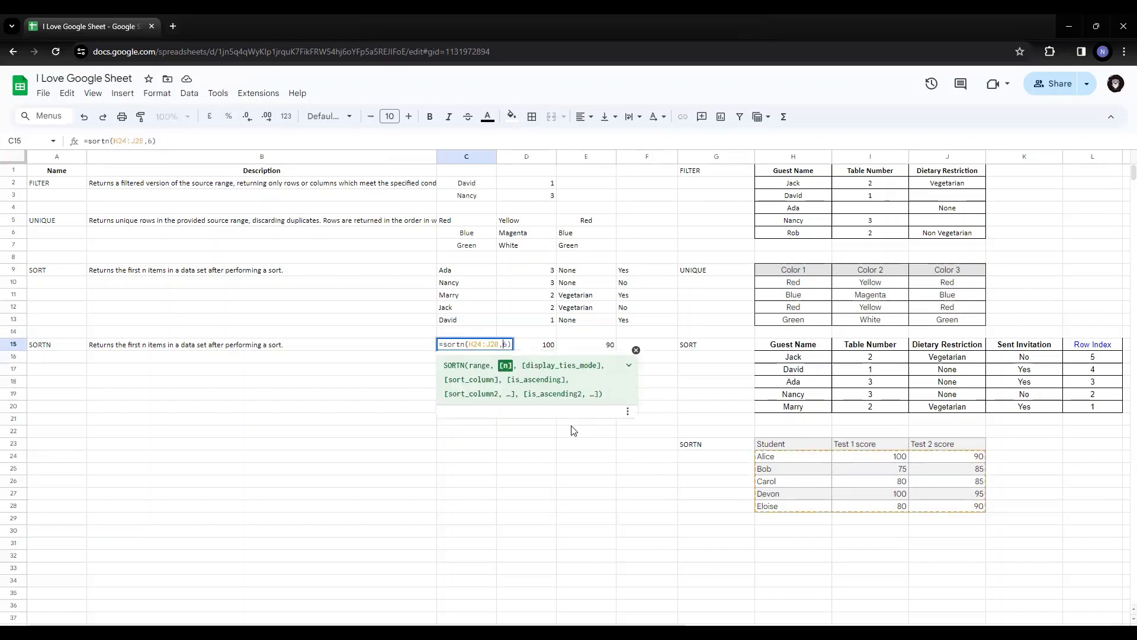
key(BackSpace)
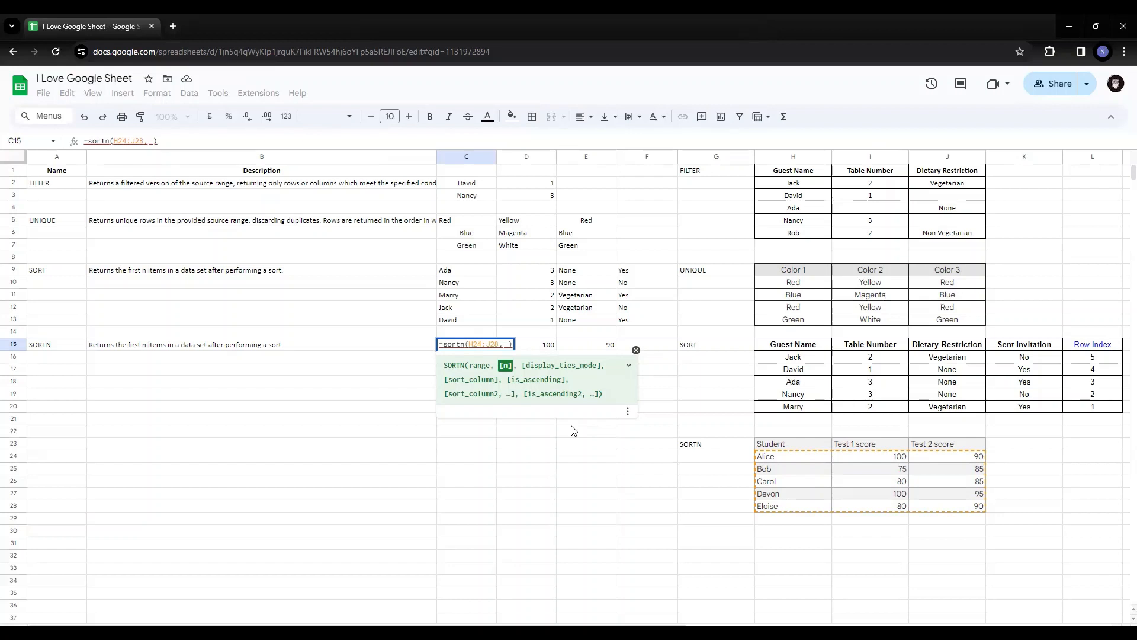
text(3)
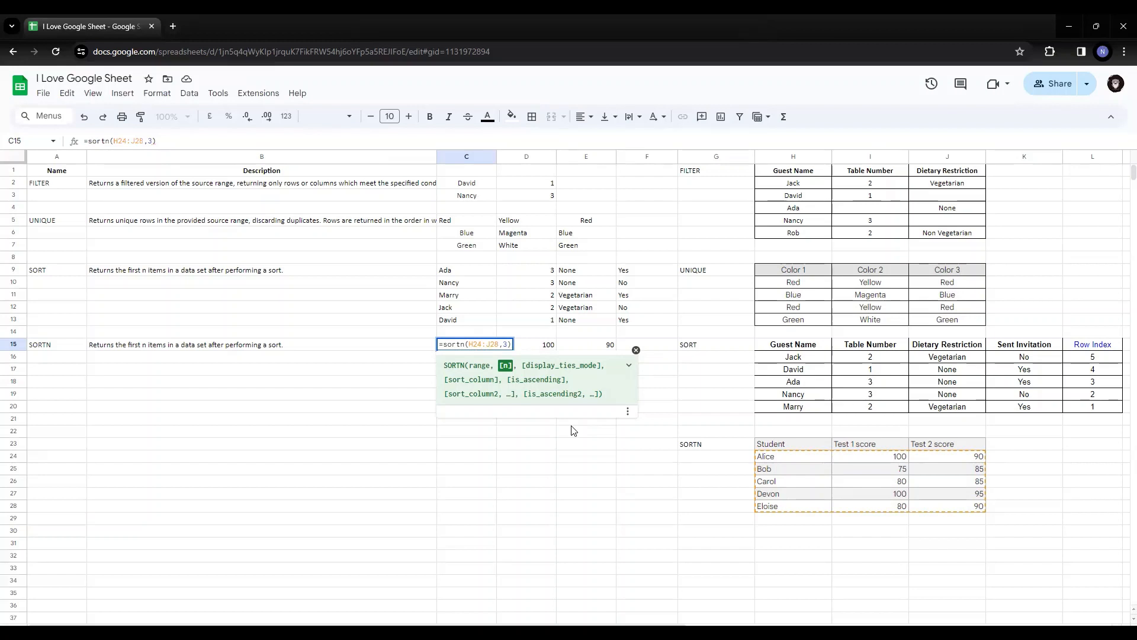
text(,)
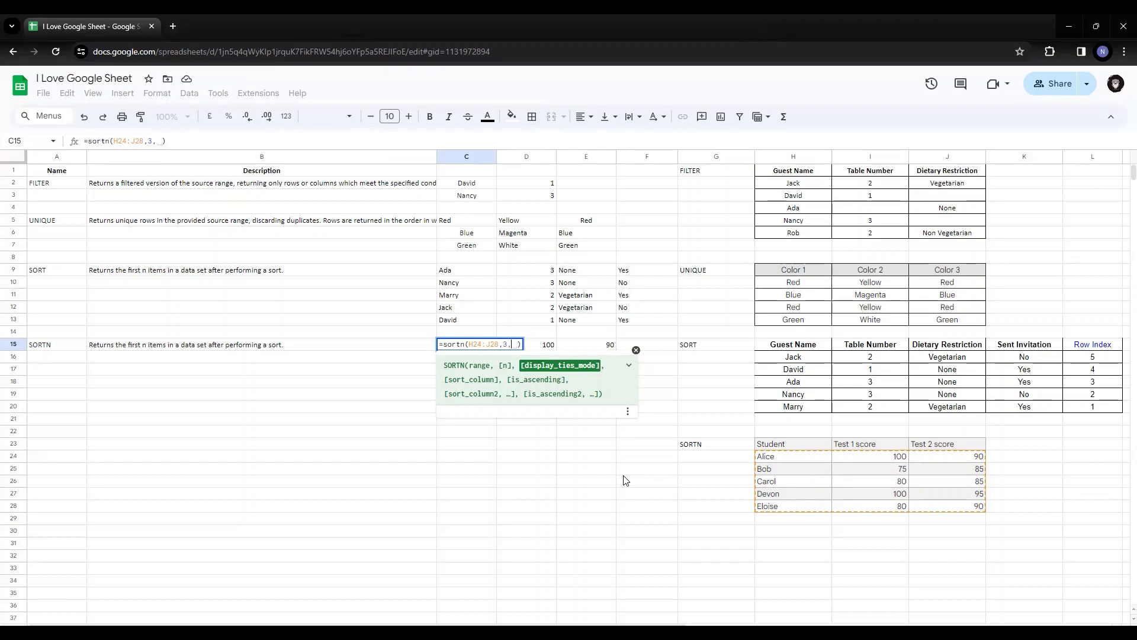
Extend the SORTN formula in C15 with ties mode 0, sort column I24:I28 and False for descending order
text(0)
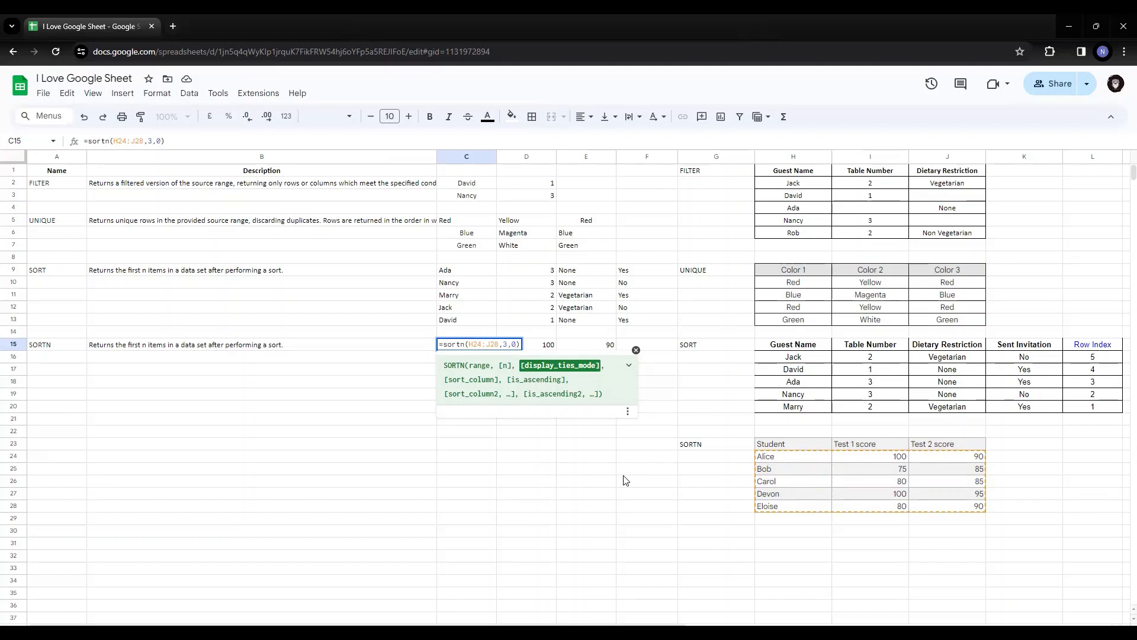
text(,)
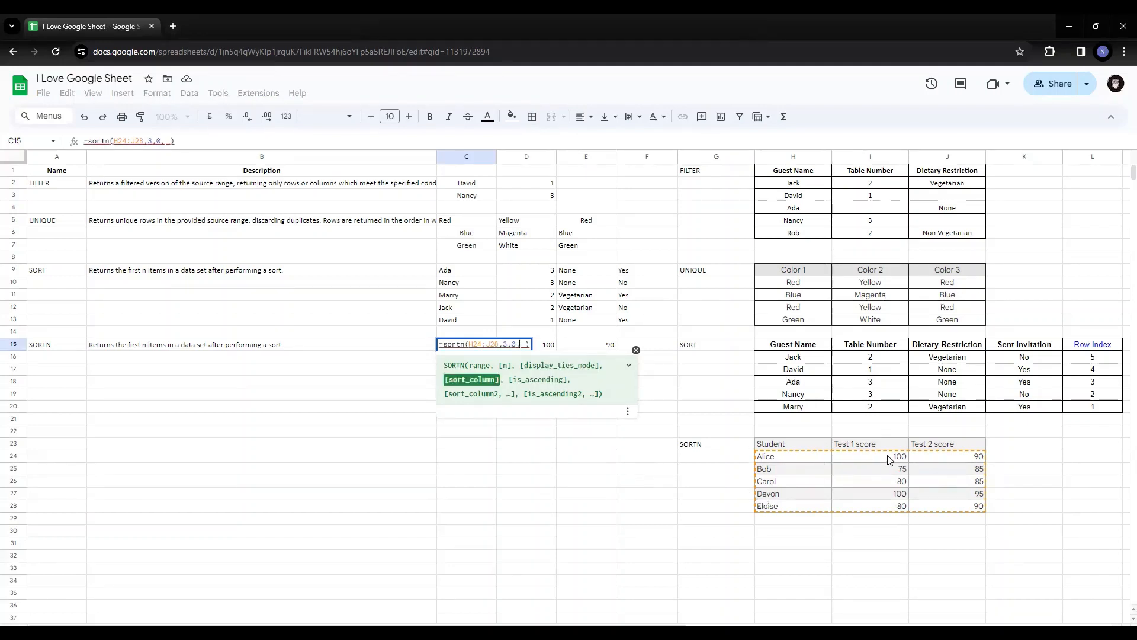
drag(887, 459, 887, 509)
text(, )
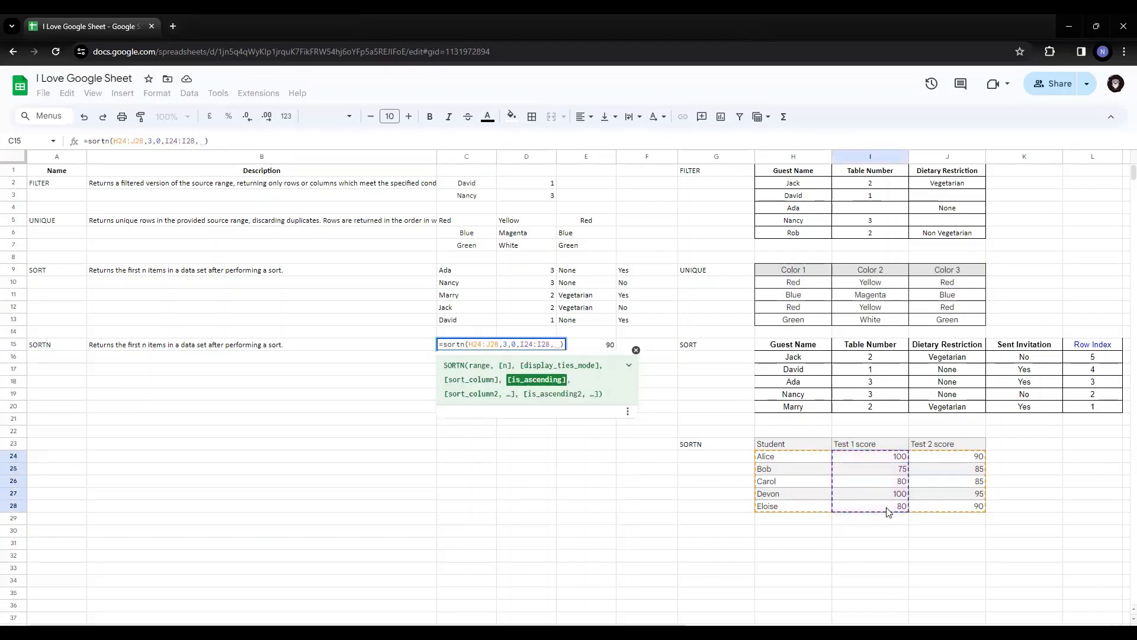
text(False)
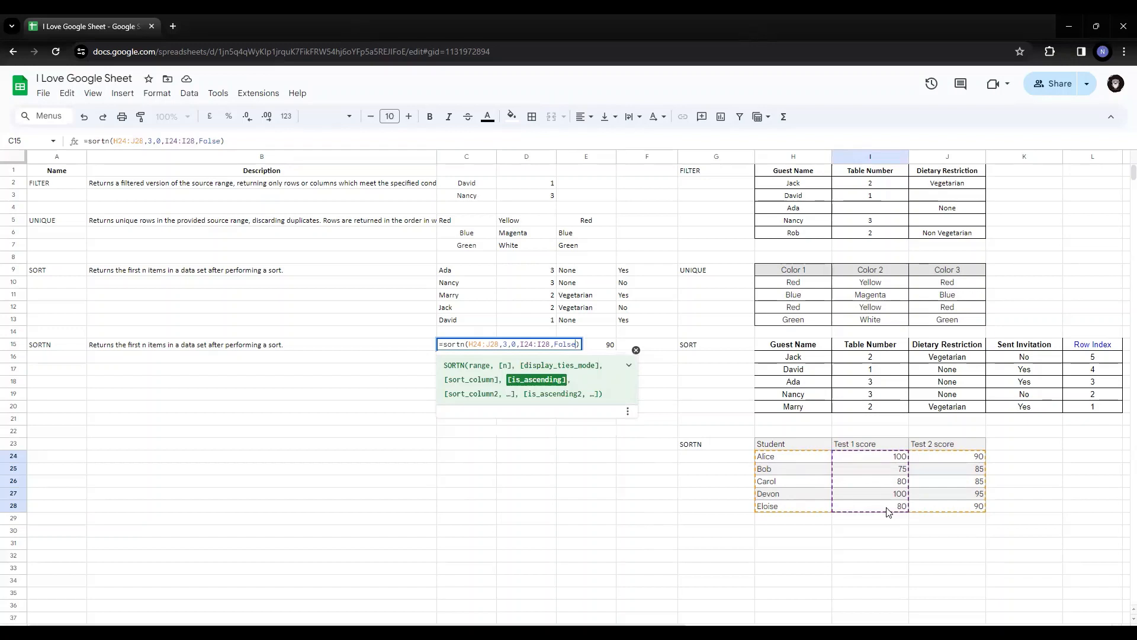
key(Return)
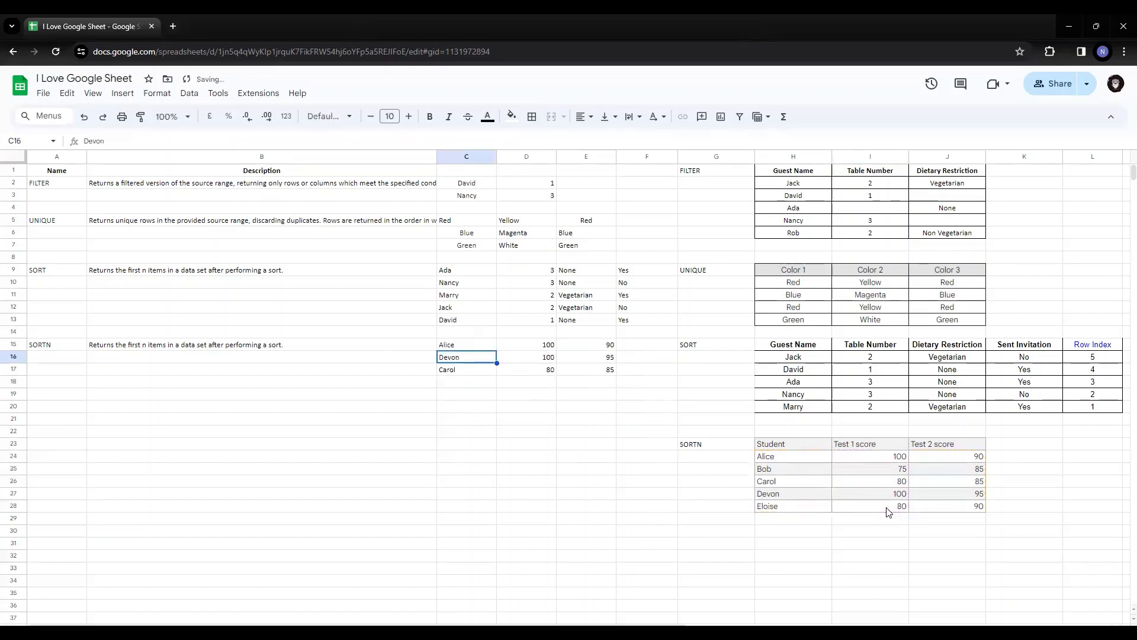
key(Up)
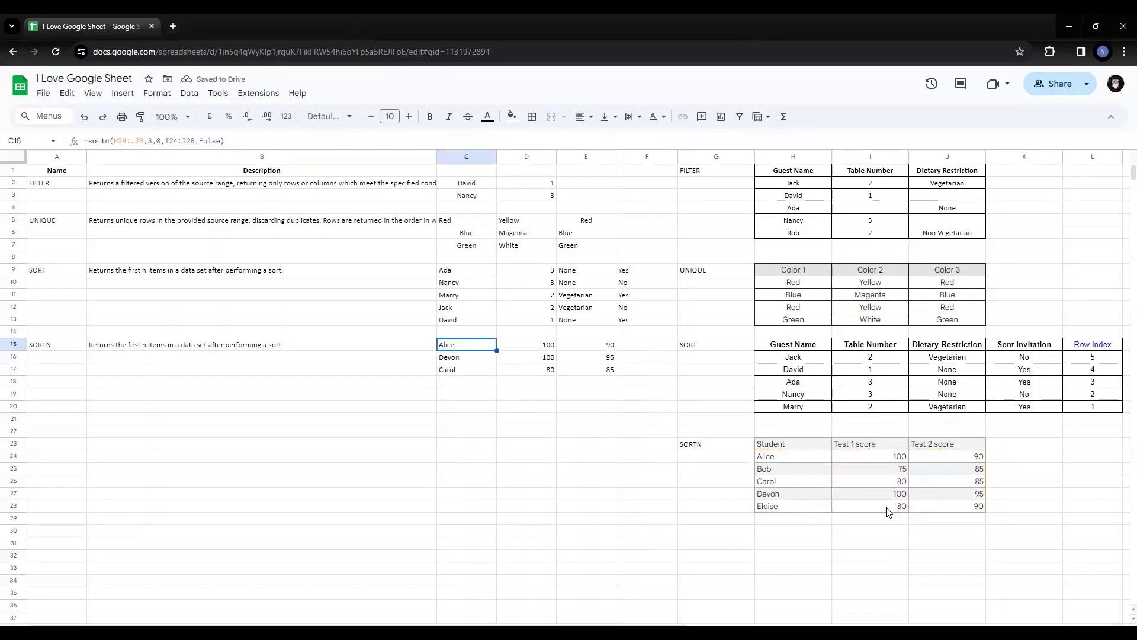
Set the SORTN row count in C15 to 5 and select the returned Test 1 scores in D15:D19
key(F2)
key(Left)
key(Left)
key(Left)
key(Left)
key(Left)
key(Left)
key(Left)
key(Left)
key(Left)
key(Left)
key(Left)
key(Left)
key(Left)
key(Left)
key(Left)
key(Left)
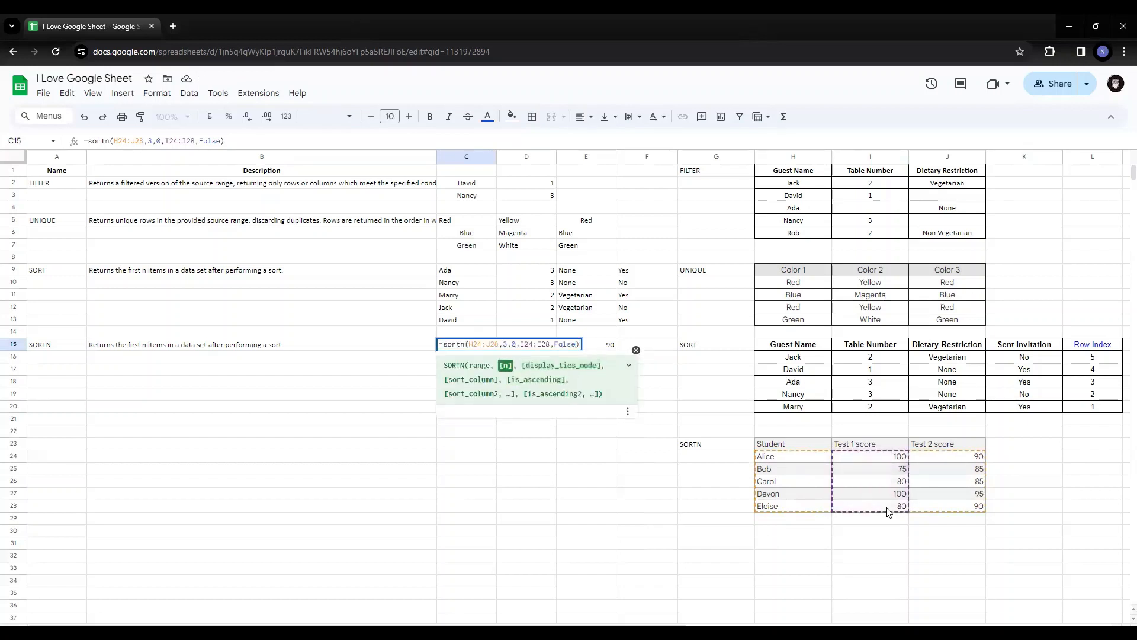
key(BackSpace)
text(5)
key(Return)
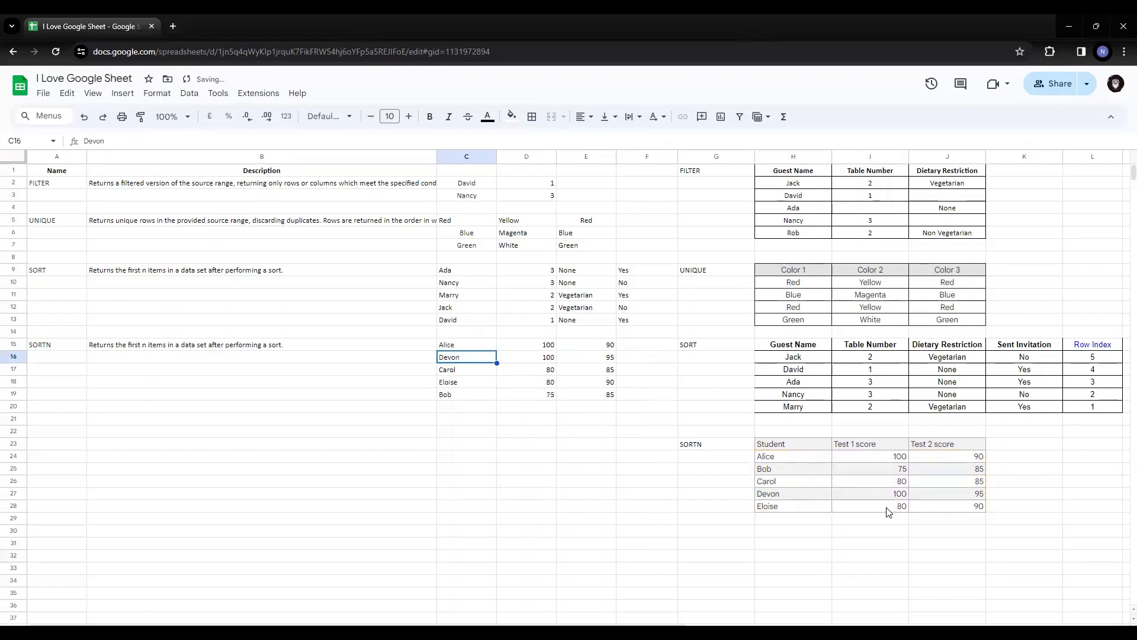
key(Up)
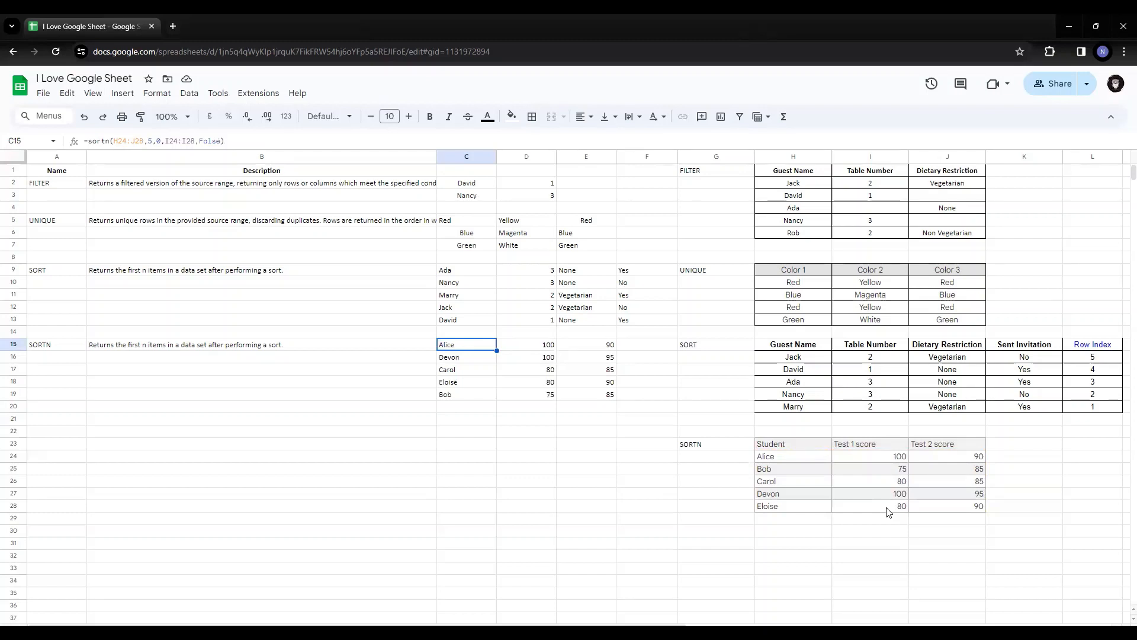
key(Right)
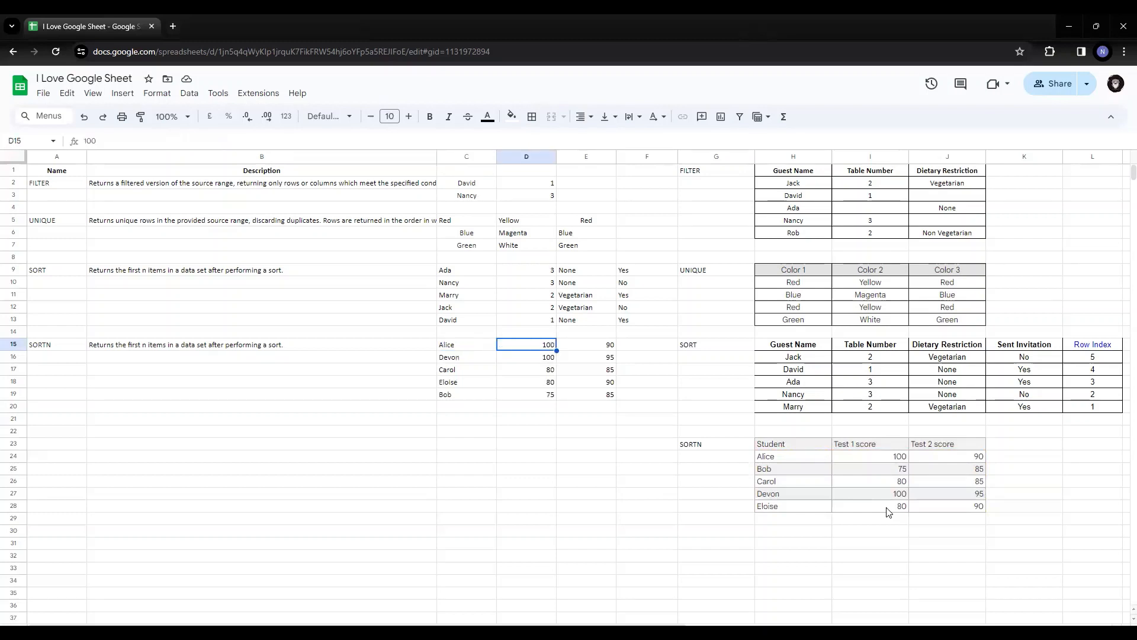
key(ctrl+shift+Down)
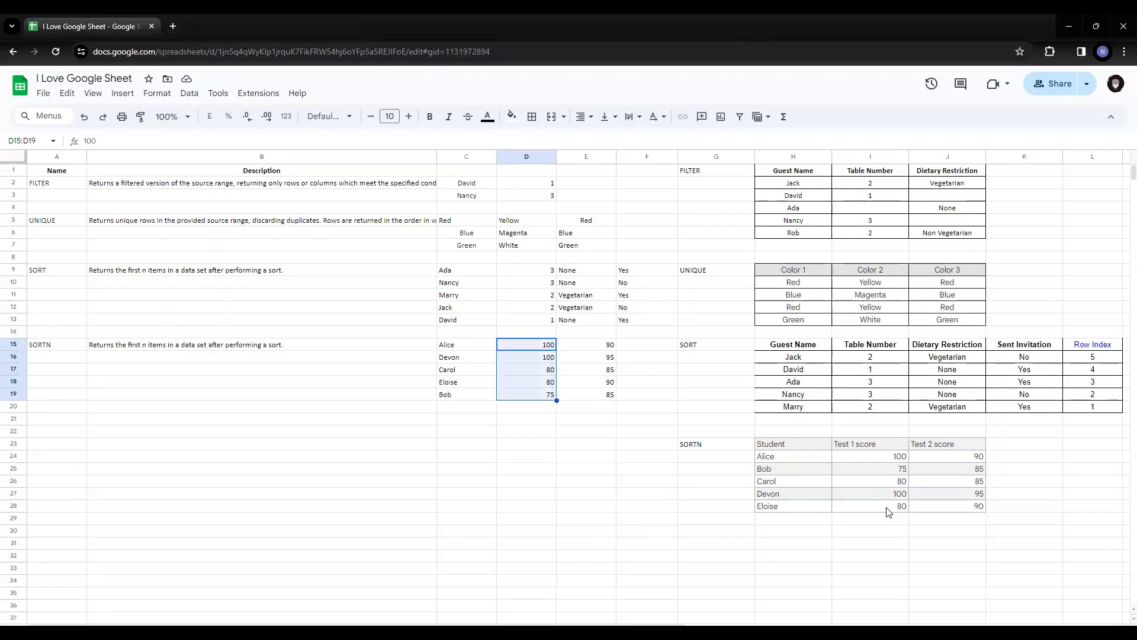
Set the display ties mode argument of the SORTN formula in C15 to 1
key(Left)
key(F2)
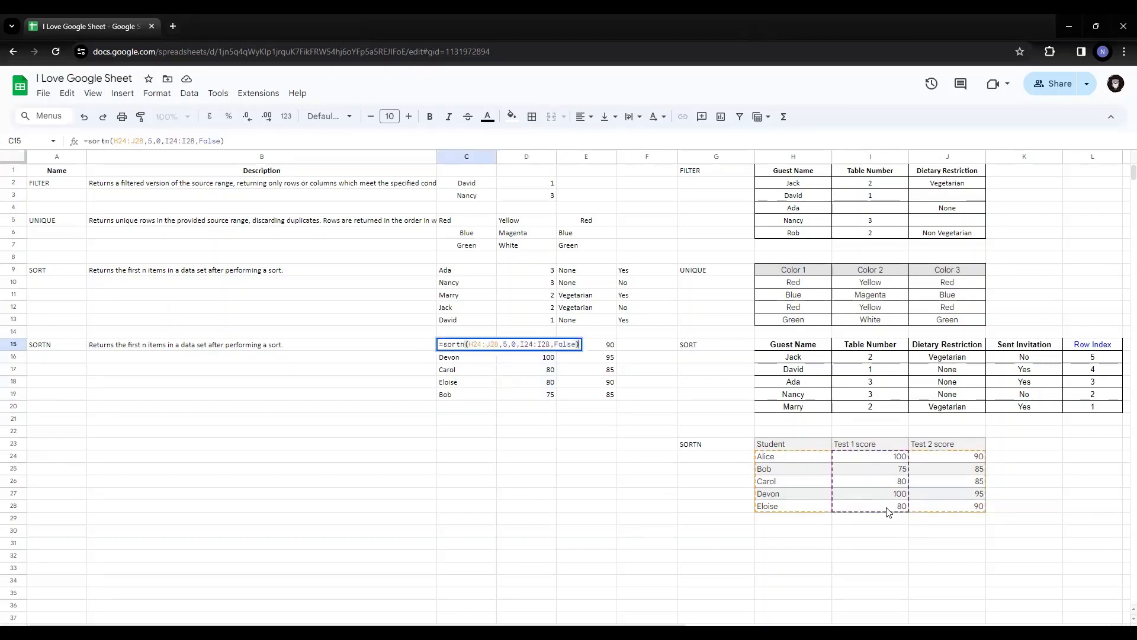
key(Left)
key(Left)
key(Left)
key(Left)
key(Left)
key(Left)
key(Left)
key(Left)
key(Left)
key(Left)
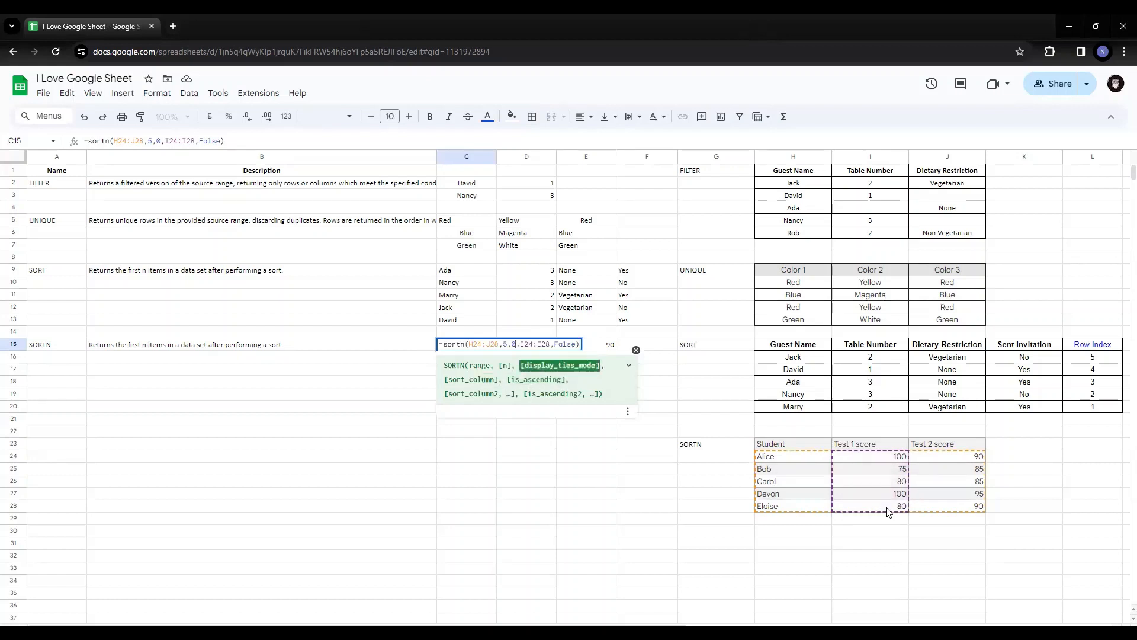
key(shift+Left)
text(1)
key(Return)
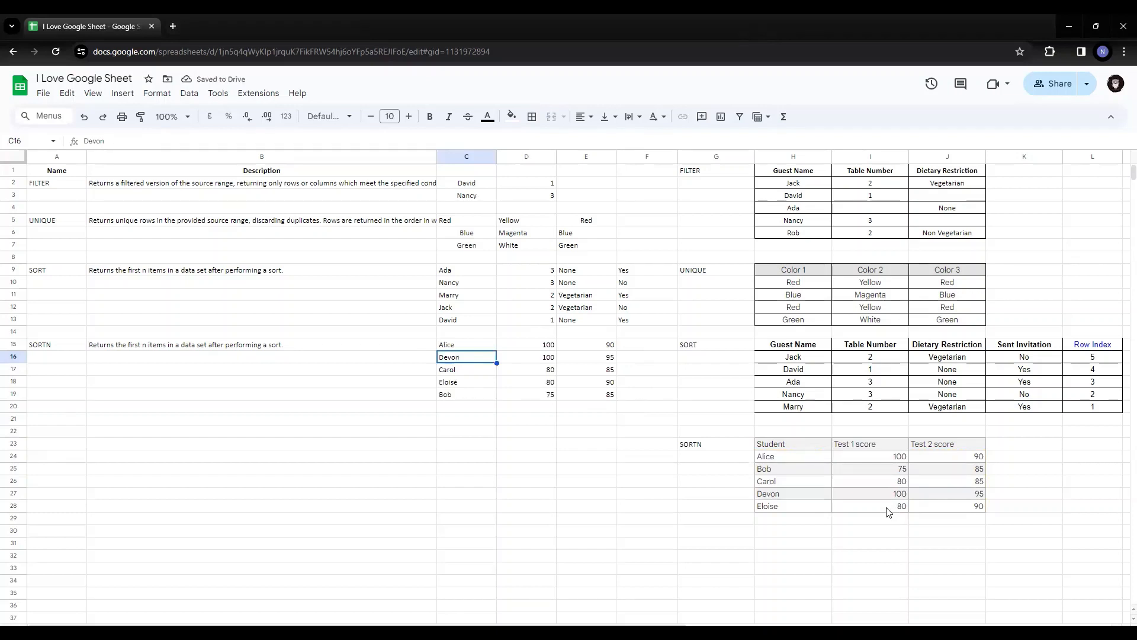
Set the row-count argument of the SORTN formula in C15 to 3
key(Up)
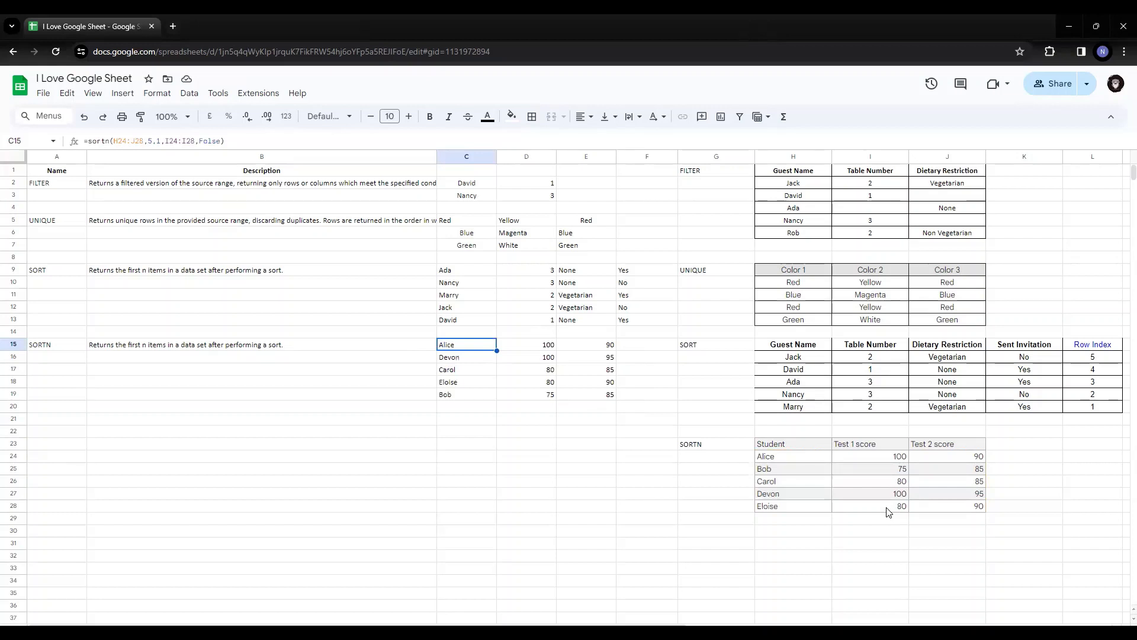
key(Return)
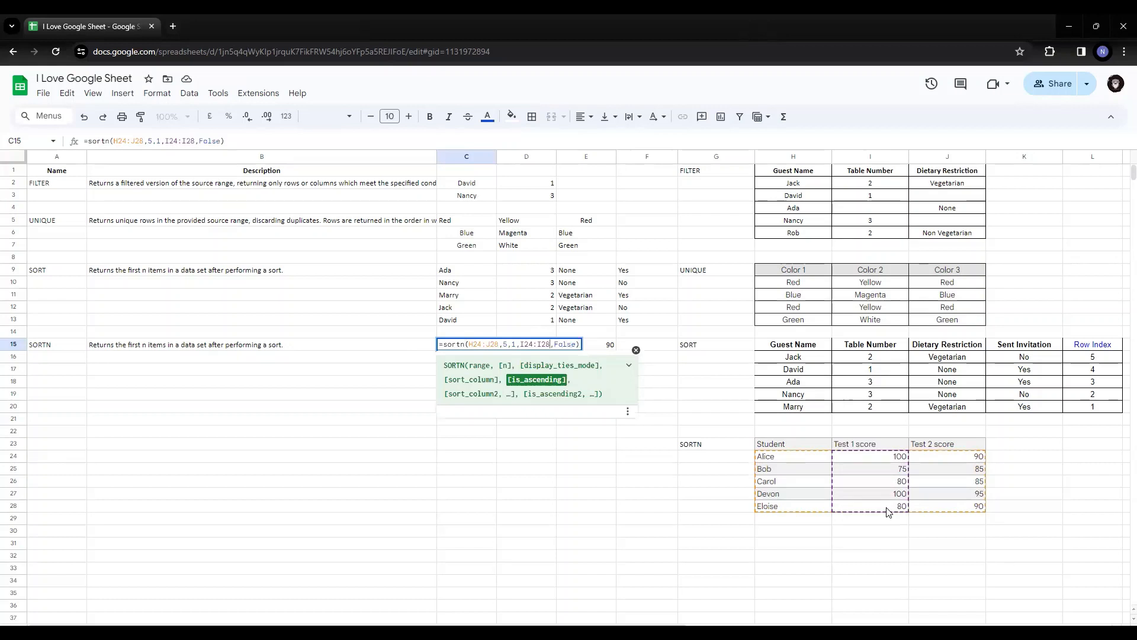
key(Right)
key(Right)
key(BackSpace)
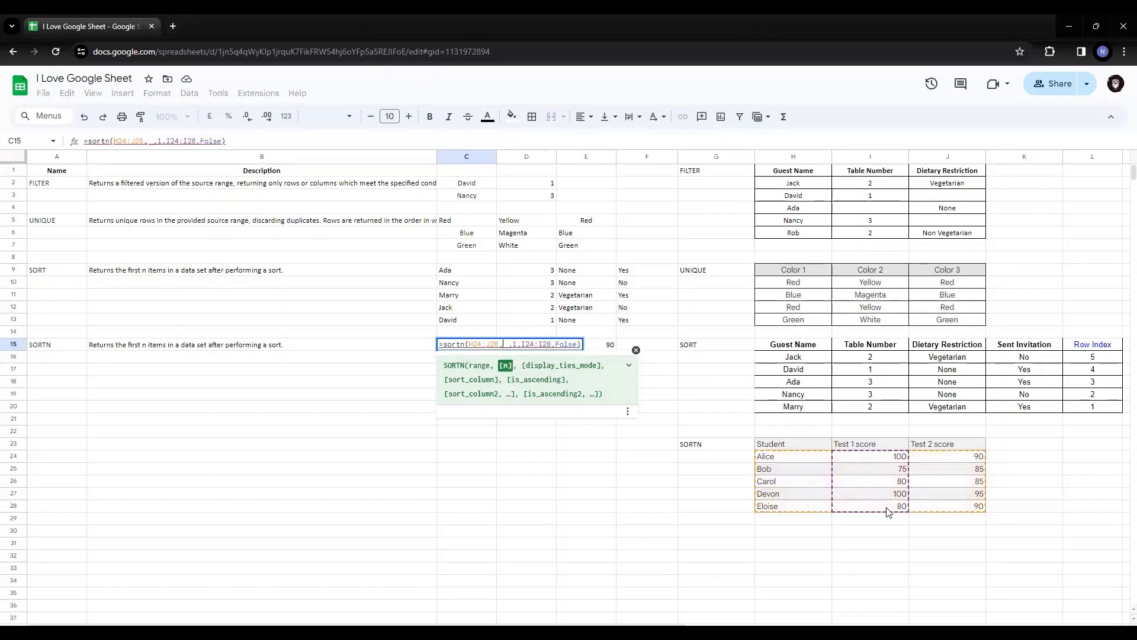
text(4)
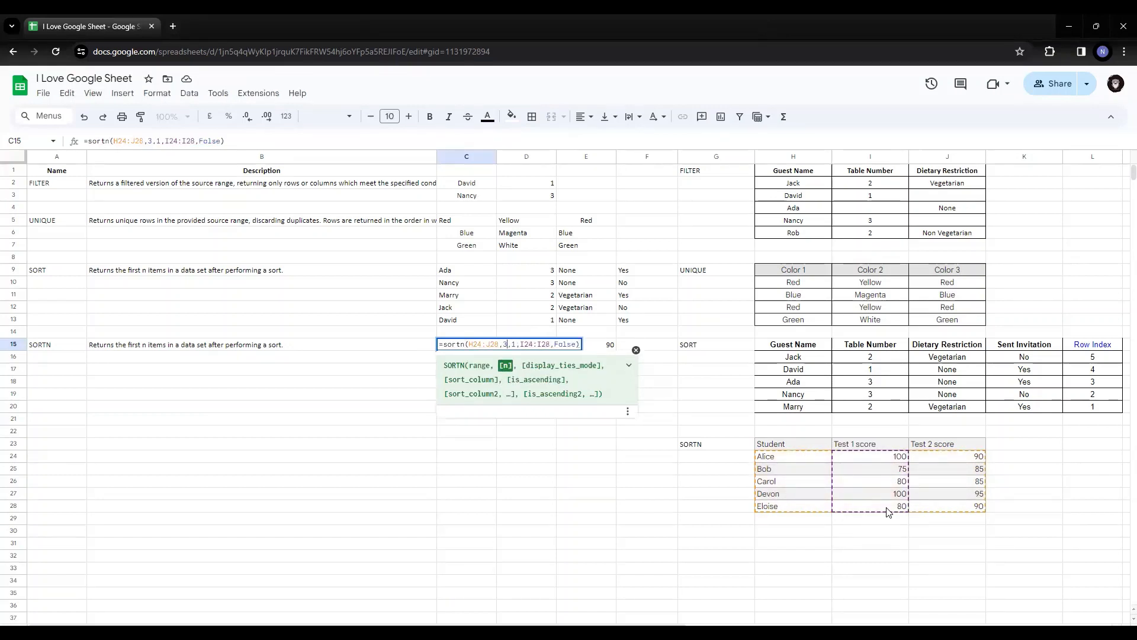
key(Return)
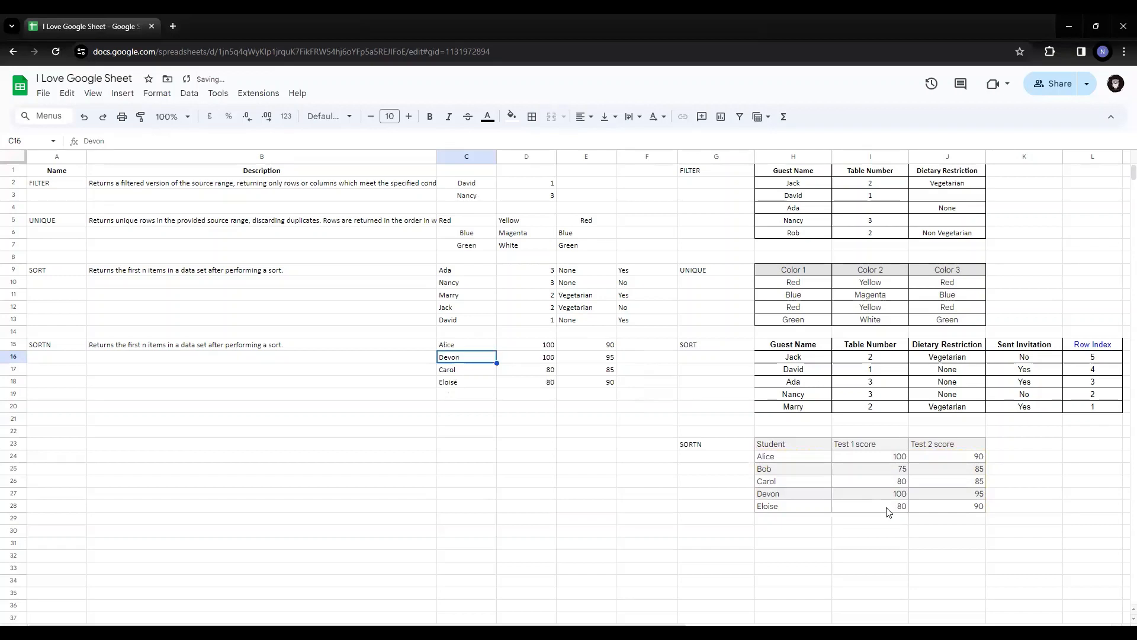
Set the display ties mode argument of the SORTN formula in C15 to 0
key(Down)
key(Down)
key(Up)
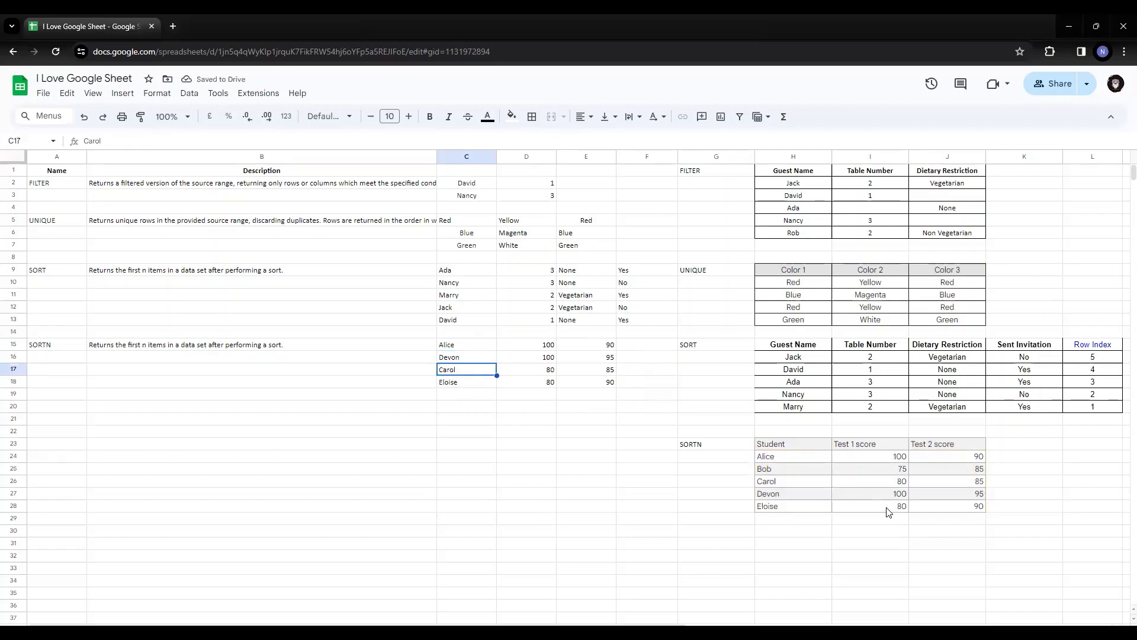
key(Up)
key(Up)
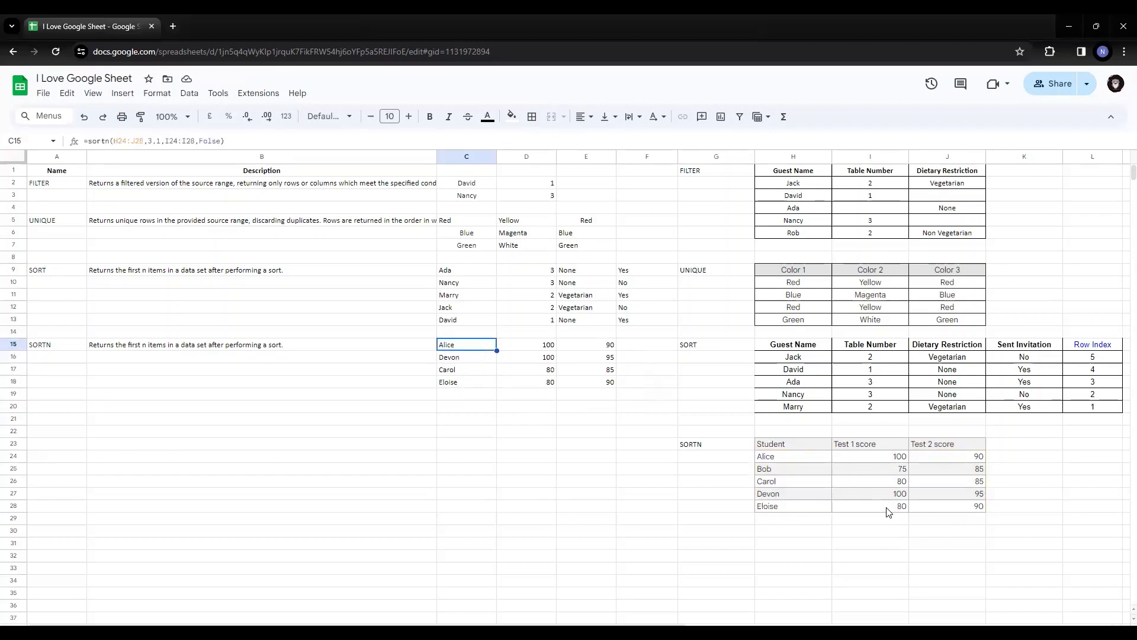
key(F2)
key(Left)
key(Left)
key(Left)
key(Left)
key(Left)
key(Left)
key(Left)
key(Left)
key(Left)
key(Left)
key(Left)
key(Left)
key(Left)
key(Left)
key(Left)
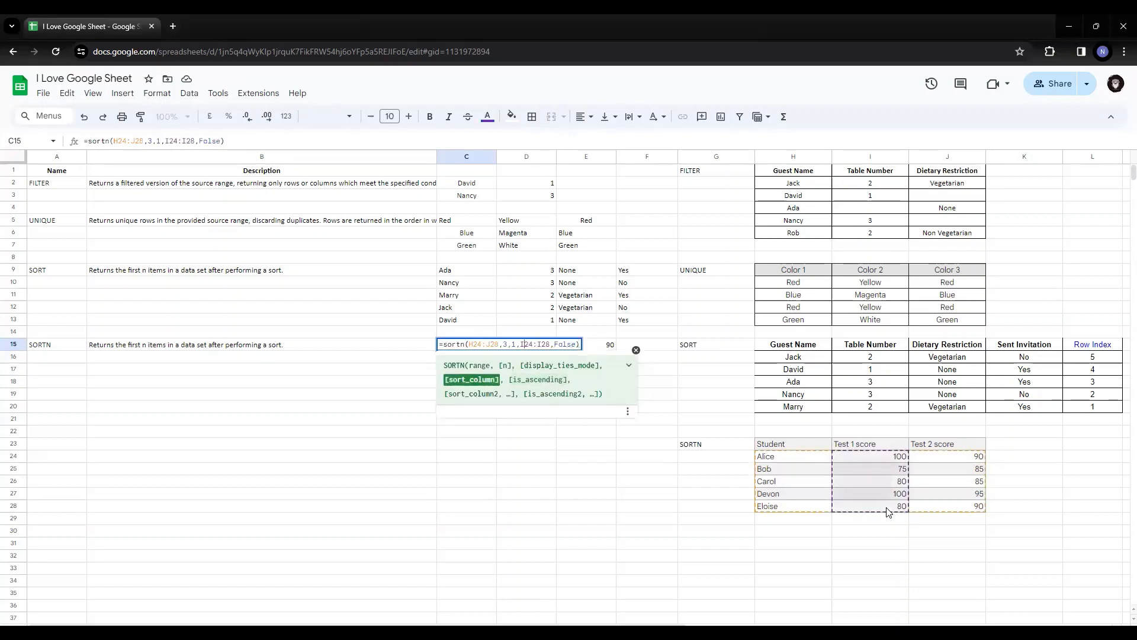
key(BackSpace)
text(0)
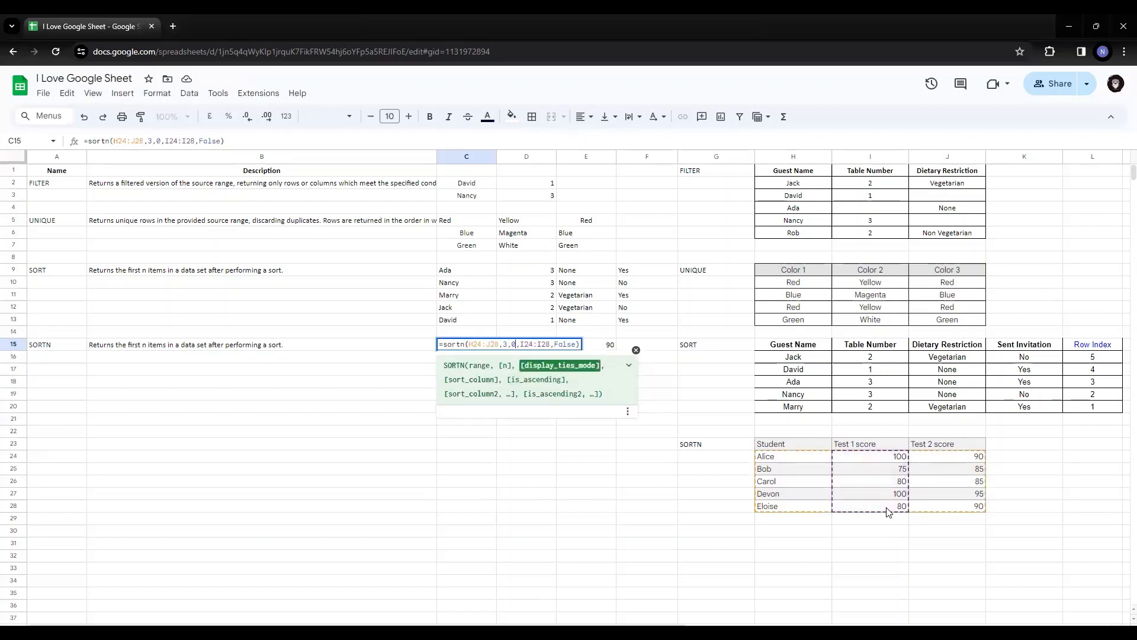
key(Return)
Select the SORTN results in C15:E17, and highlight the tied Test 1 scores in I26 and I28 of the source table
key(Up)
key(ctrl+shift+Right)
key(ctrl+shift+Down)
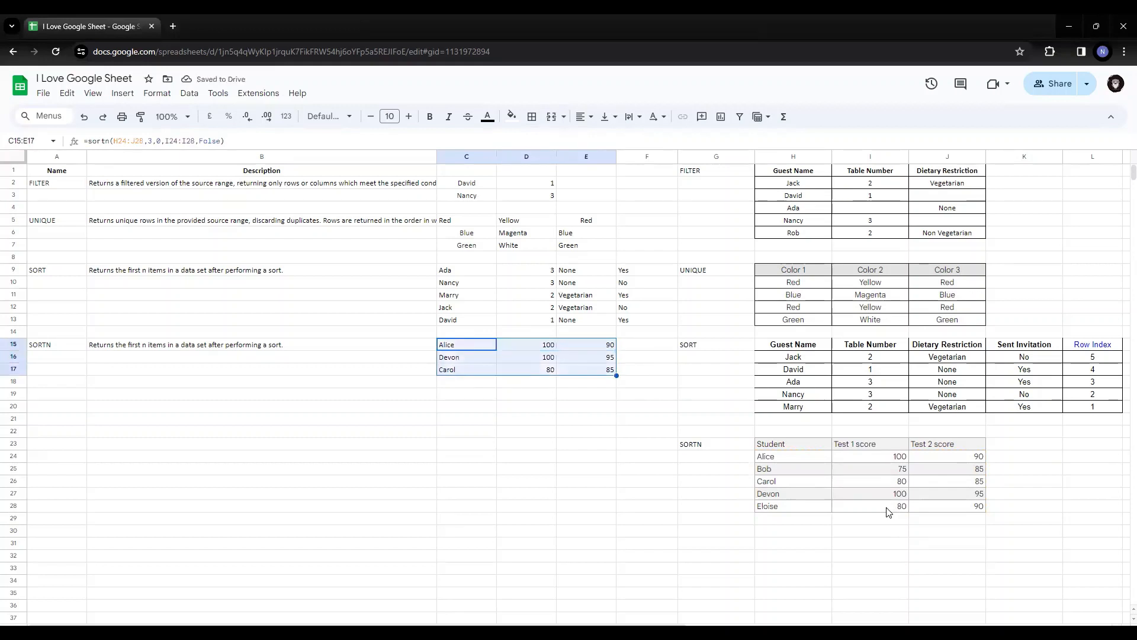
click(895, 483)
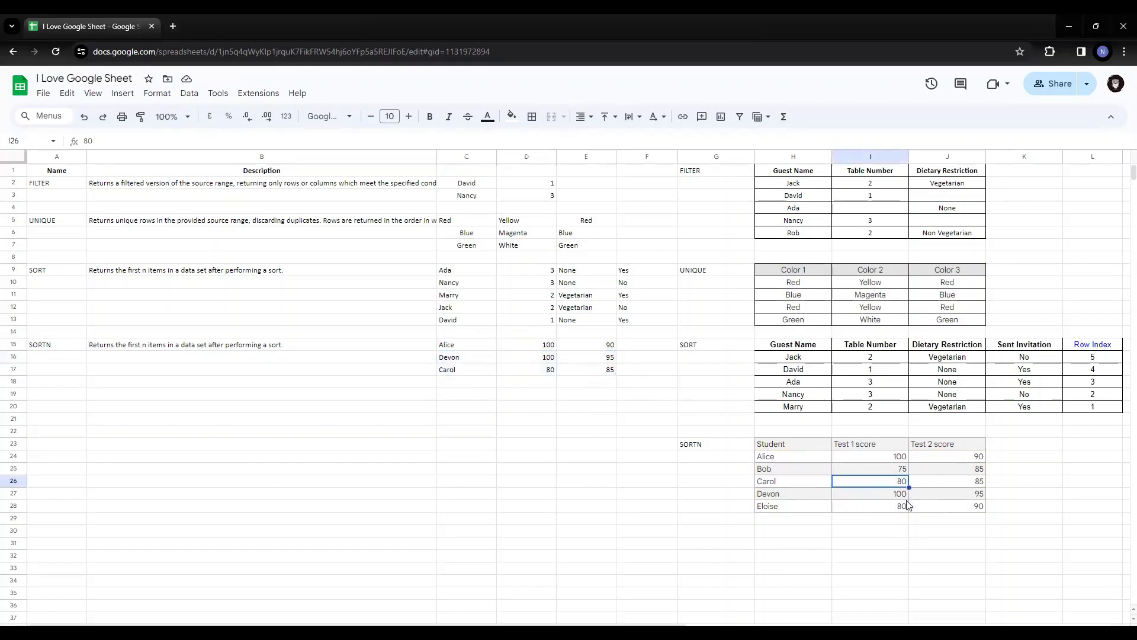
ctrl+click(891, 507)
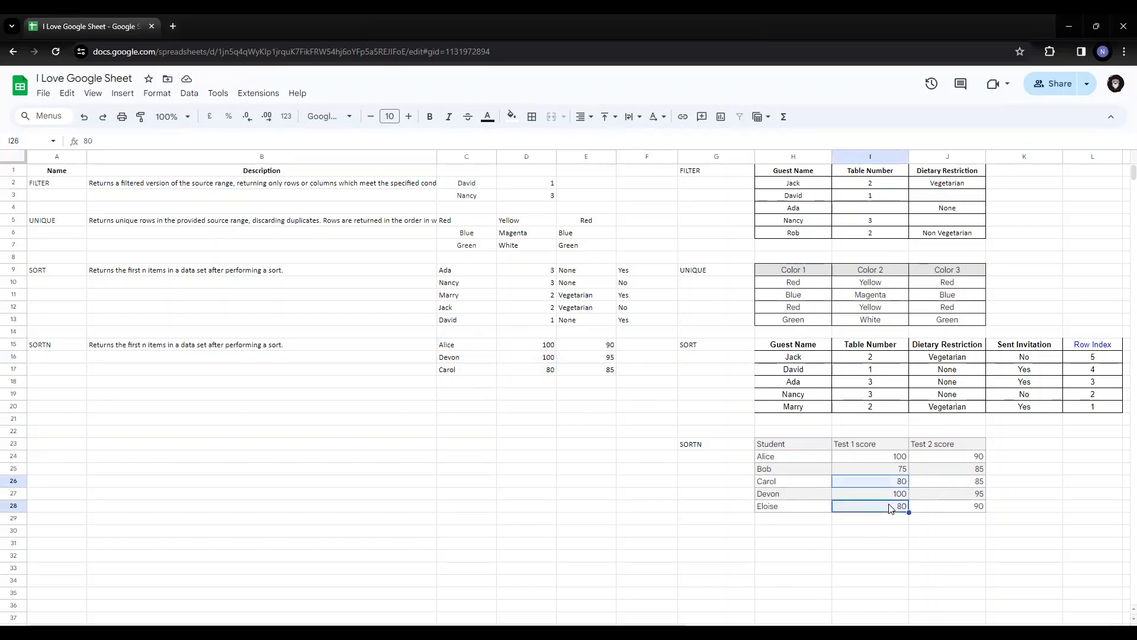
Switch the display ties mode of the SORTN formula in C15 back to 1
click(472, 344)
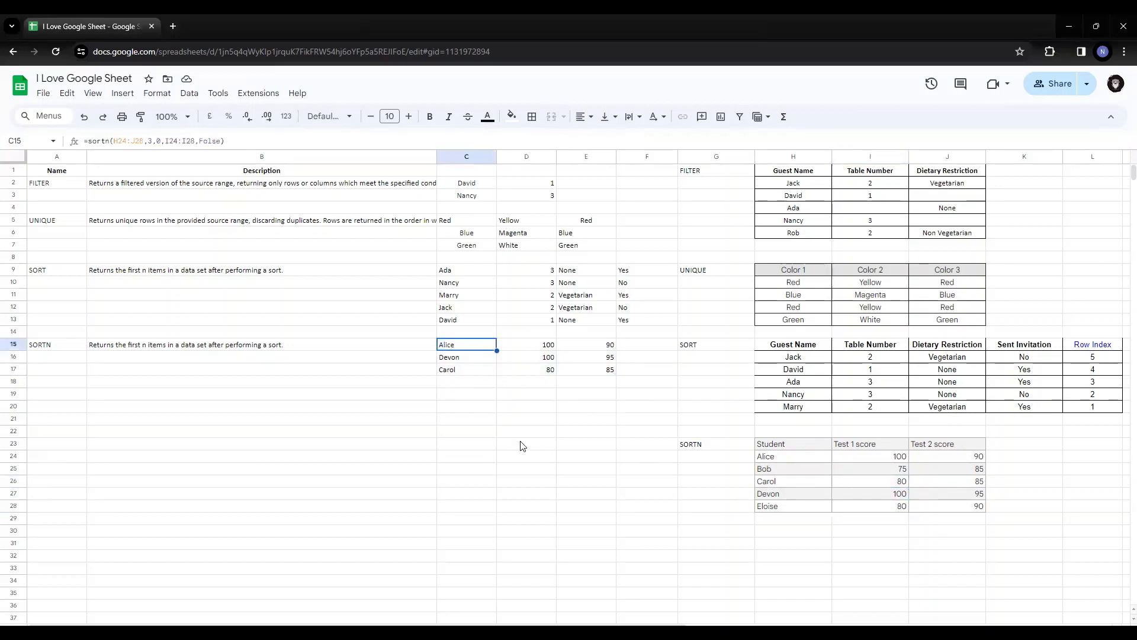
key(Return)
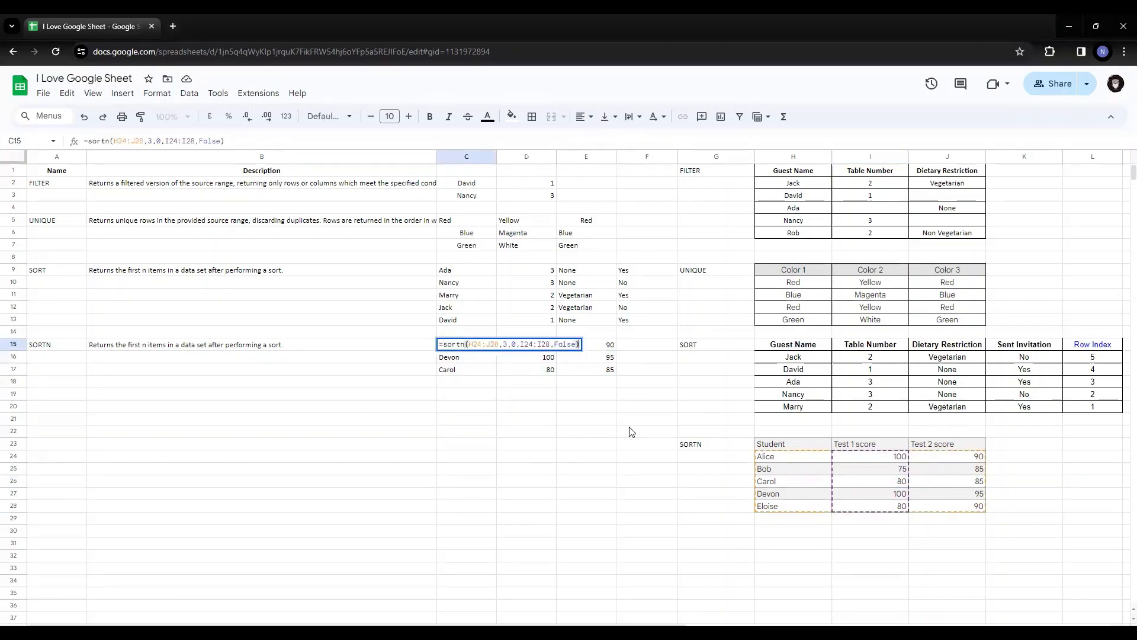
key(Left)
key(Left)
key(Left)
key(Left)
key(Left)
key(Left)
key(Left)
key(Left)
key(Left)
key(Left)
key(Left)
key(Left)
key(Left)
key(Left)
key(Left)
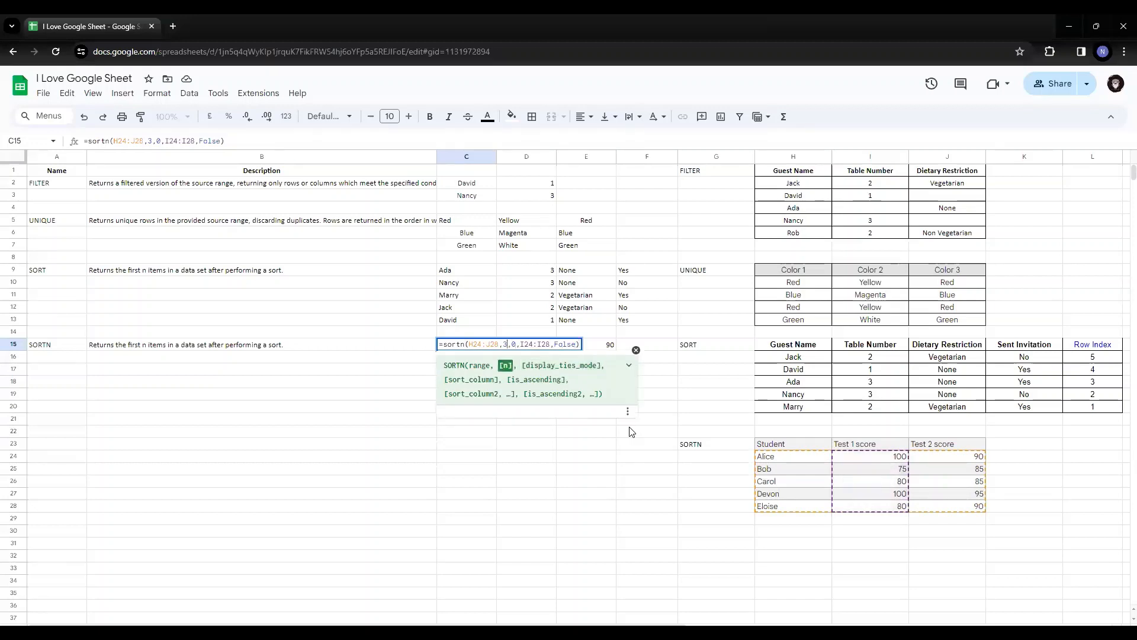
key(BackSpace)
text(1)
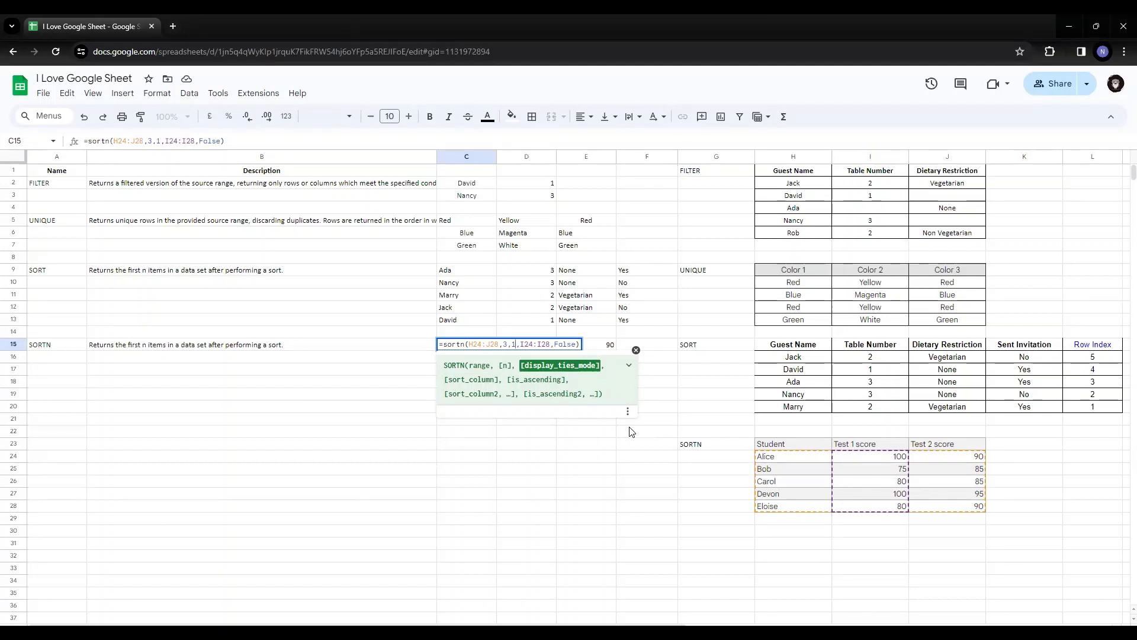
key(Return)
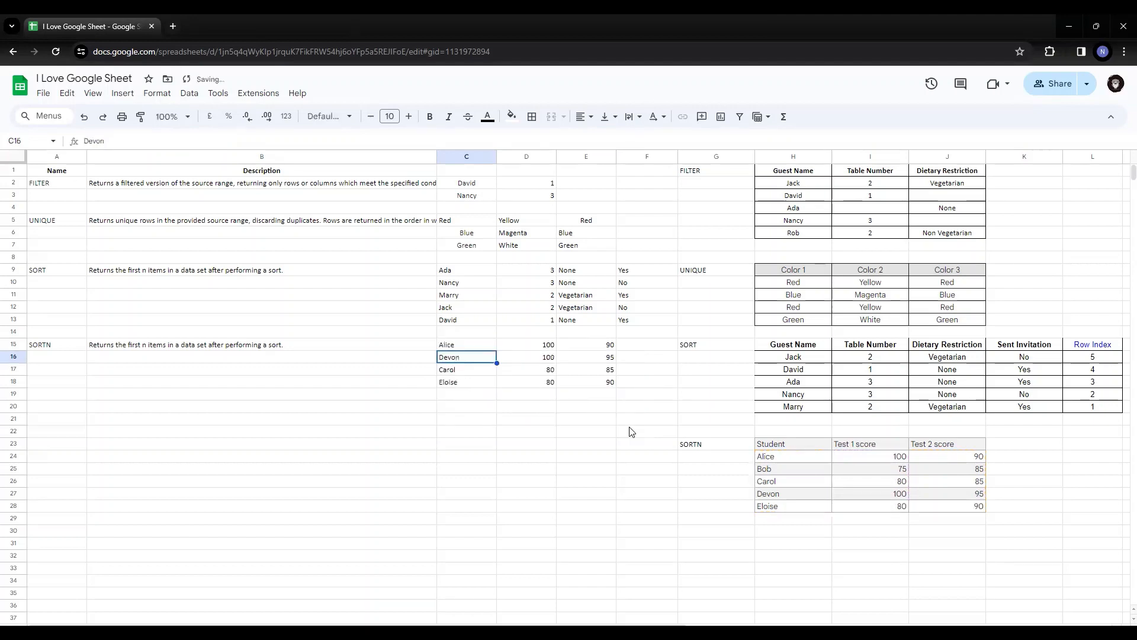
Highlight the row-count argument in the SORTN formula of C15, keeping it at 3, and close the formula
key(Up)
key(Up)
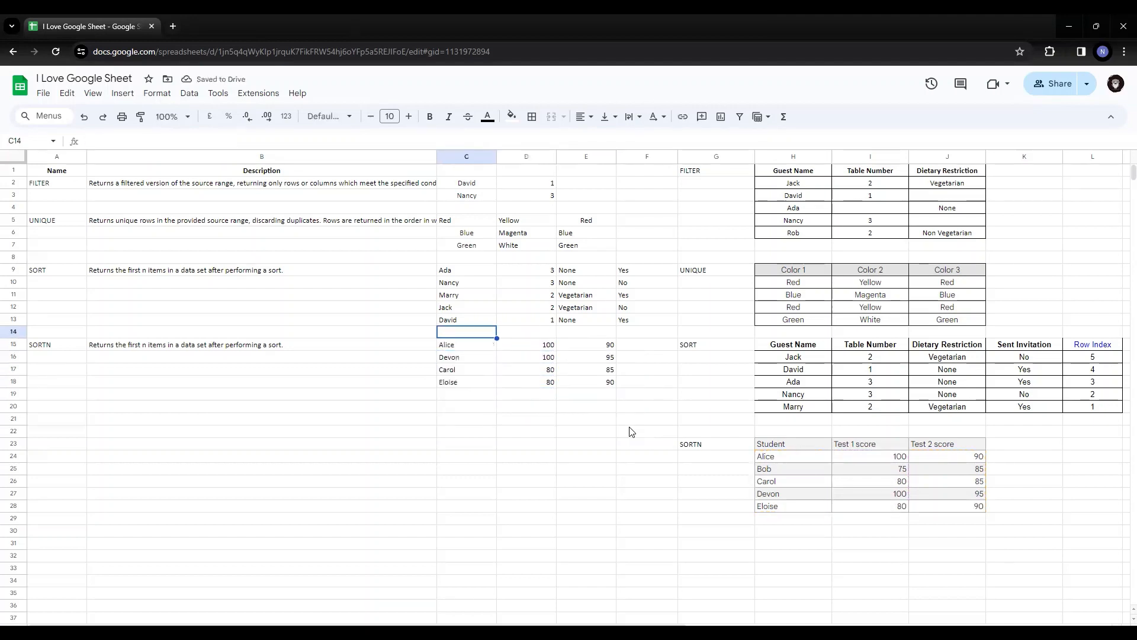
key(Down)
key(Return)
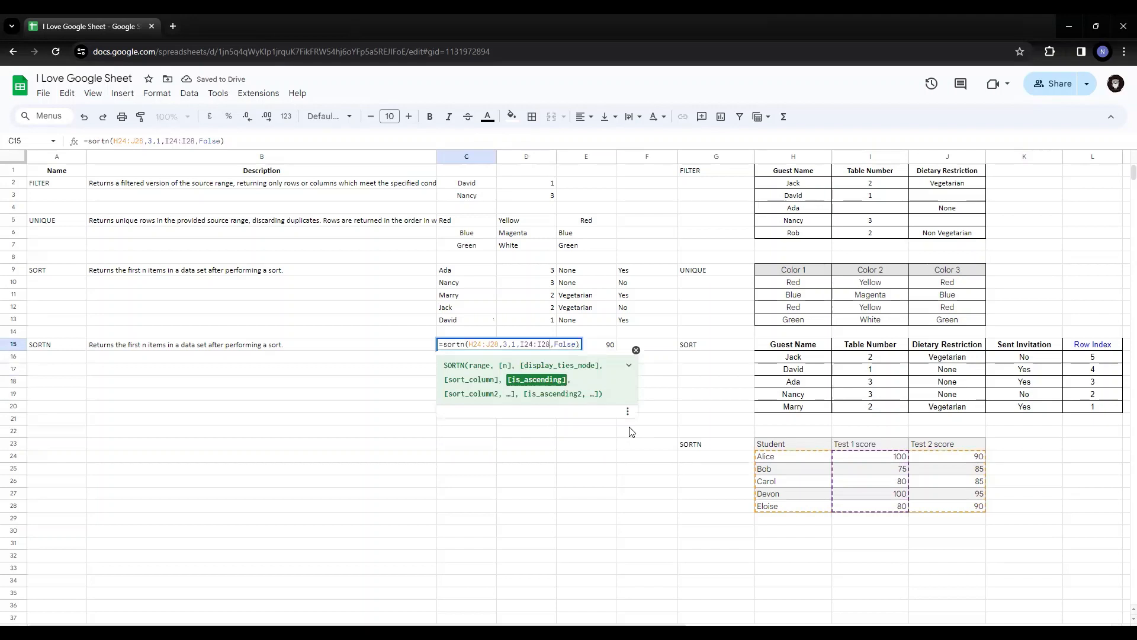
key(Left)
key(Left)
key(Left)
key(Left)
key(Left)
key(Left)
key(Left)
key(Left)
key(Left)
key(Left)
key(Left)
key(Left)
key(Right)
key(shift+Right)
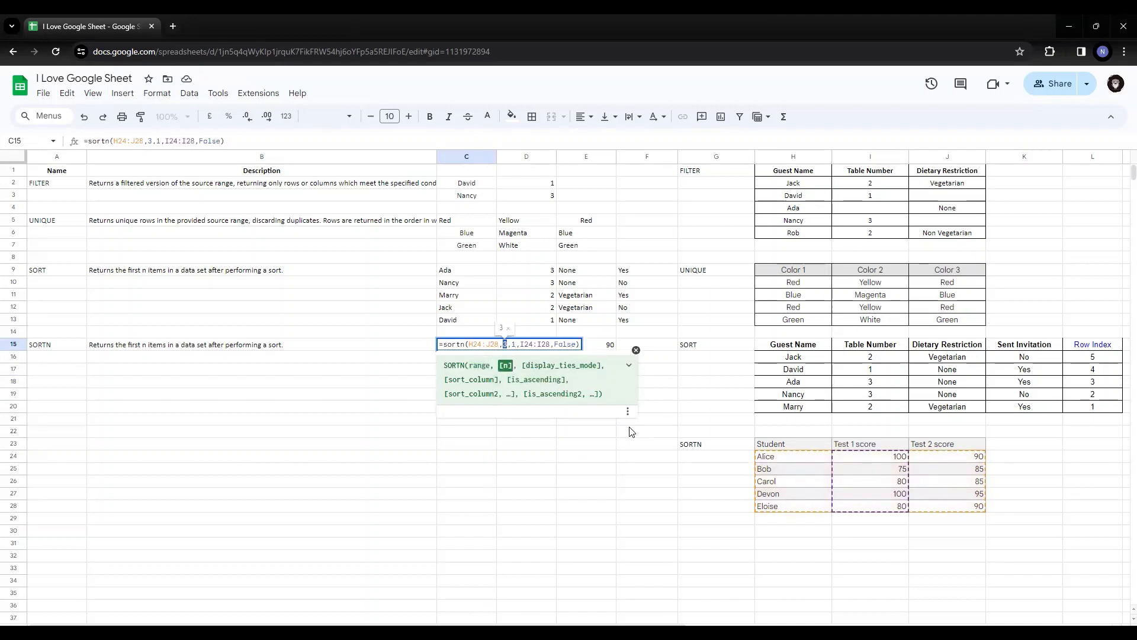
text(4)
key(Return)
Examine the third and fourth returned SORTN rows by selecting C17:F17 and the Test 1 score in D18
key(Down)
key(Down)
key(Up)
key(Up)
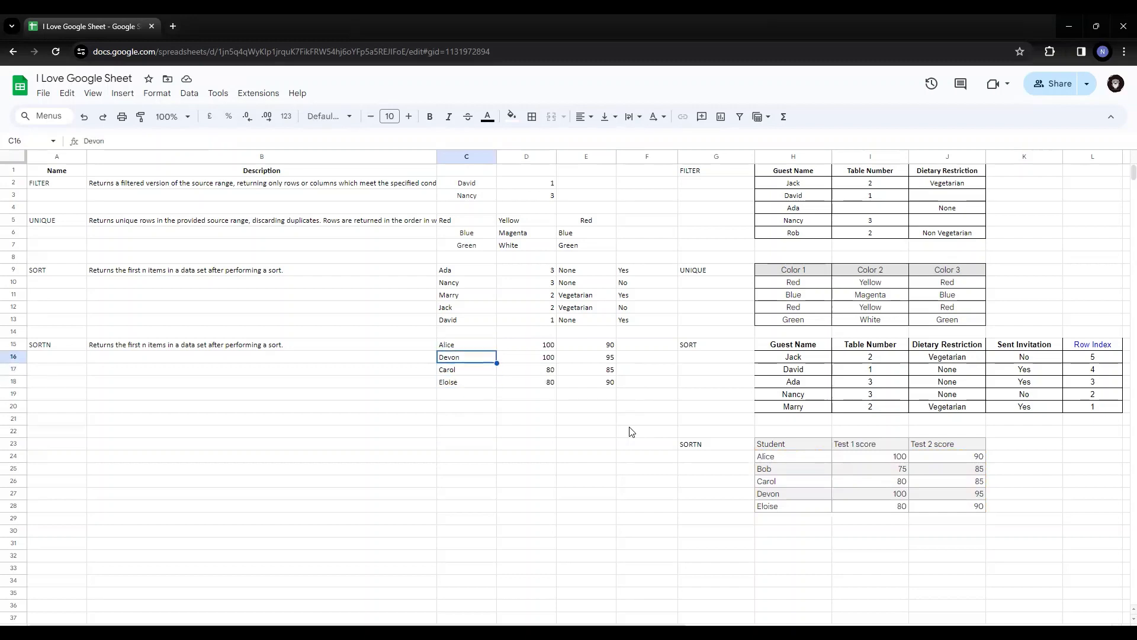
key(Down)
key(shift+Right)
key(shift+Right)
key(shift+Right)
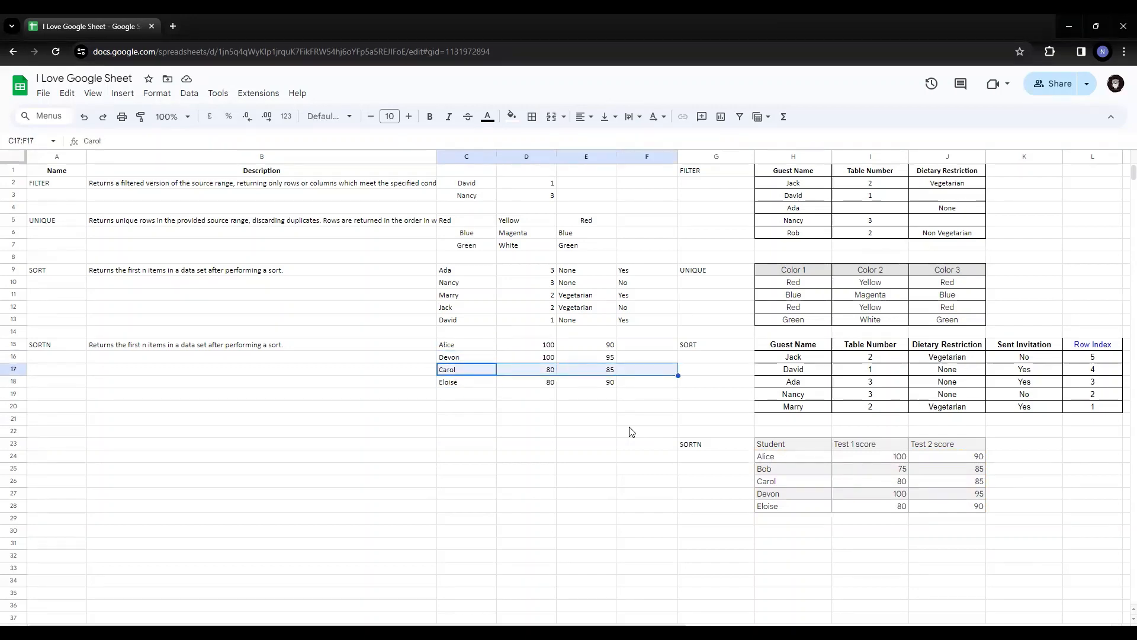
key(Down)
key(Right)
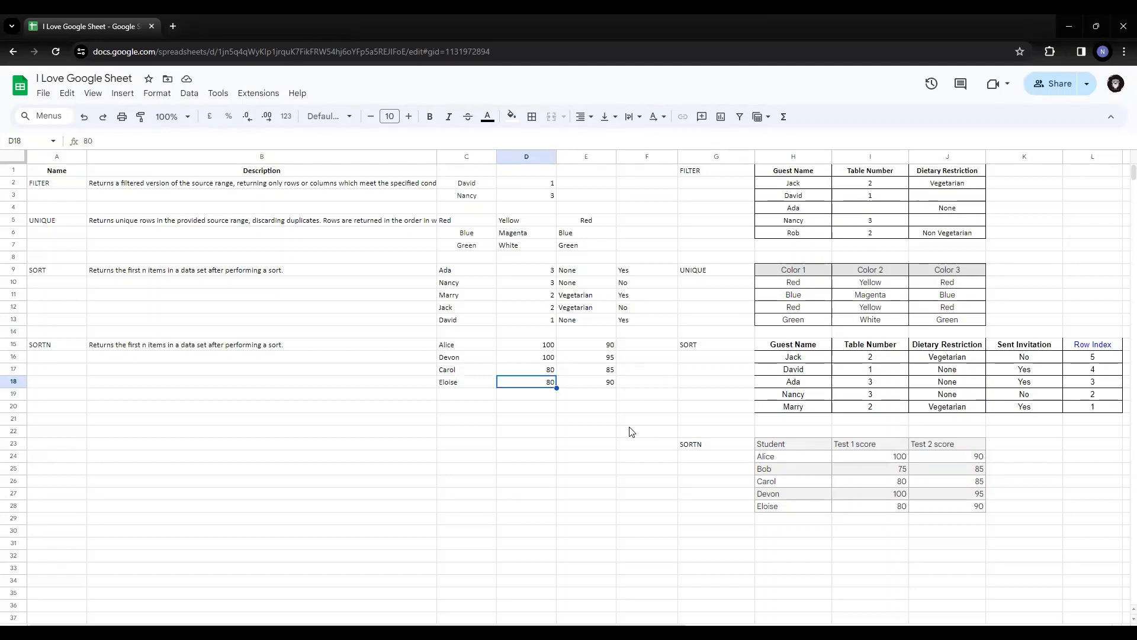
Change the display ties mode argument of the SORTN formula in C15 to 2
key(Up)
key(Up)
key(Up)
key(Home)
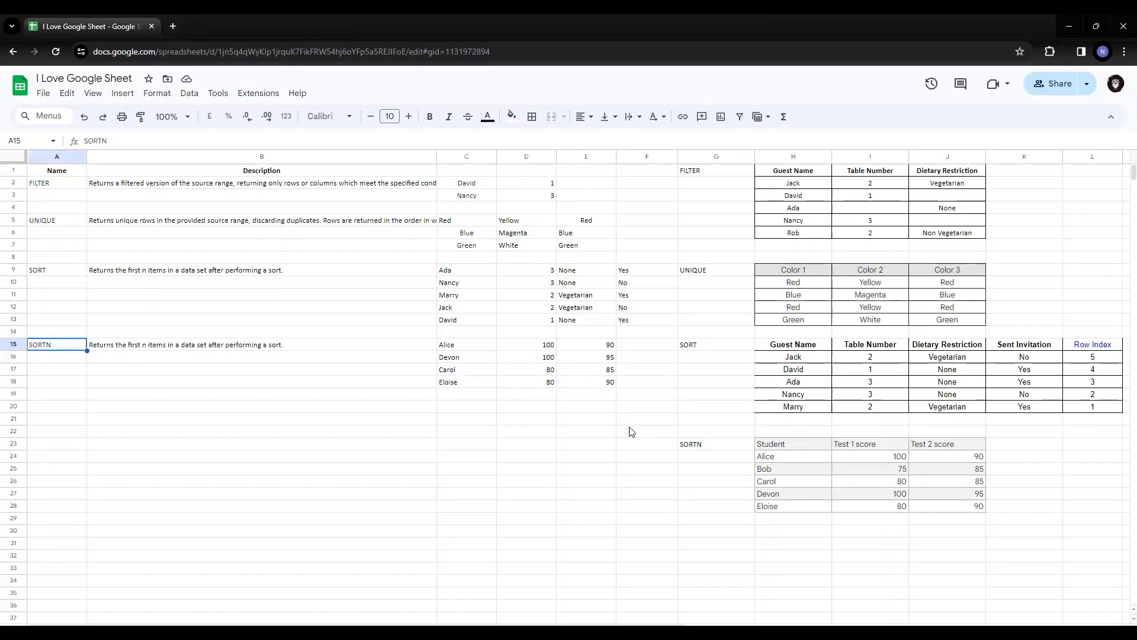
key(Right)
key(Right)
key(F2)
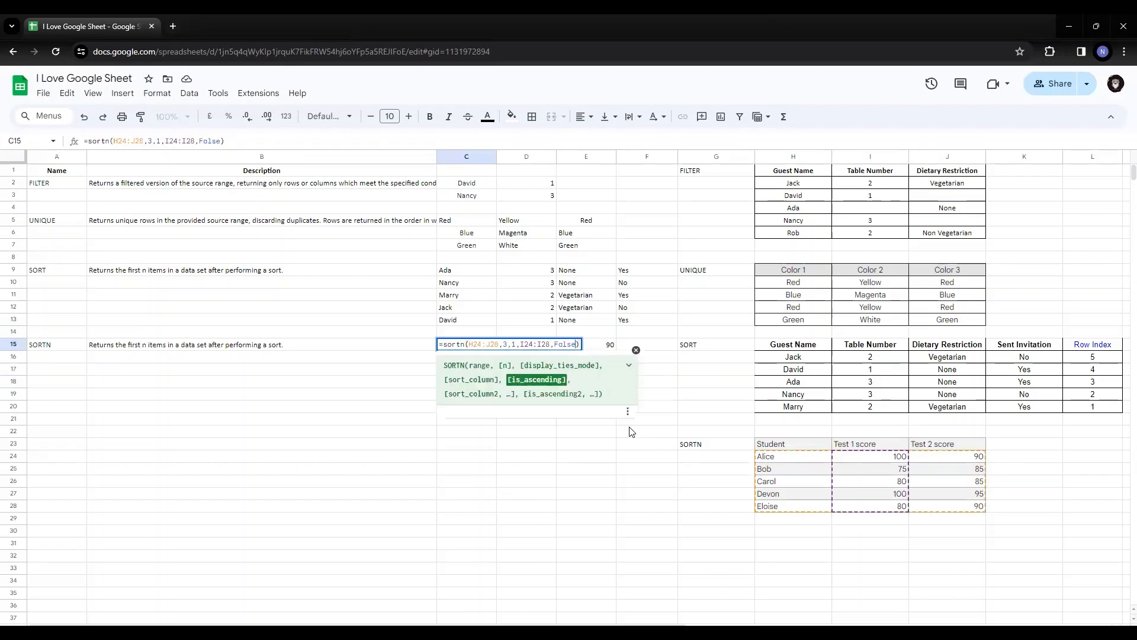
key(Left)
key(Left)
key(Left)
key(Left)
key(Left)
key(Left)
key(Left)
key(Left)
key(Left)
key(Left)
key(Left)
key(Left)
key(Left)
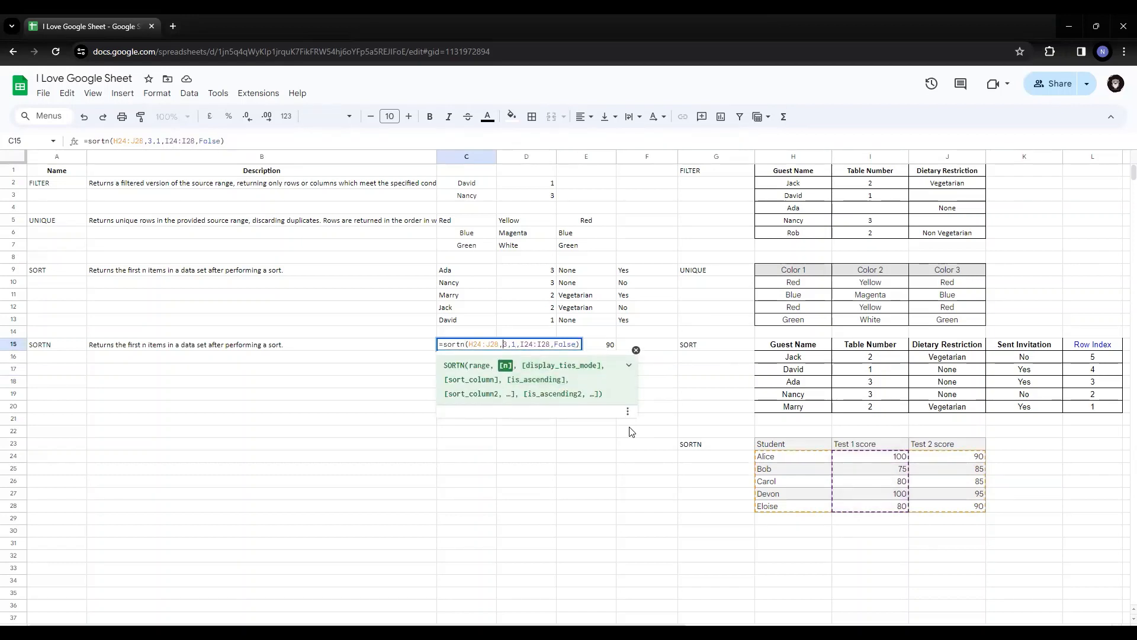
key(Right)
key(Right)
key(Delete)
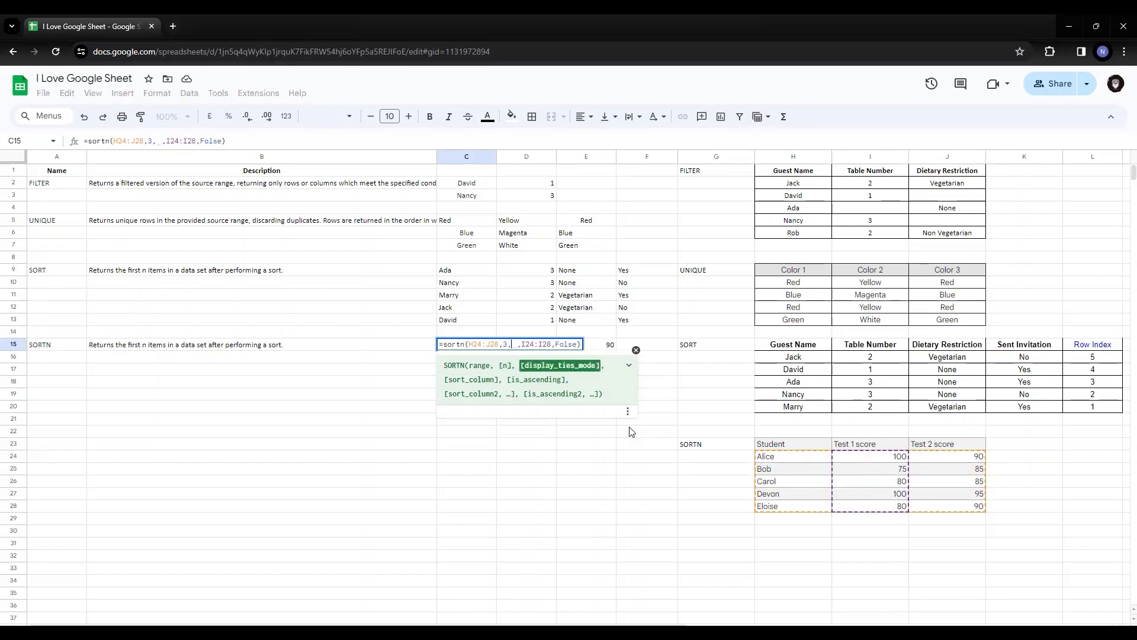
text(2)
key(Return)
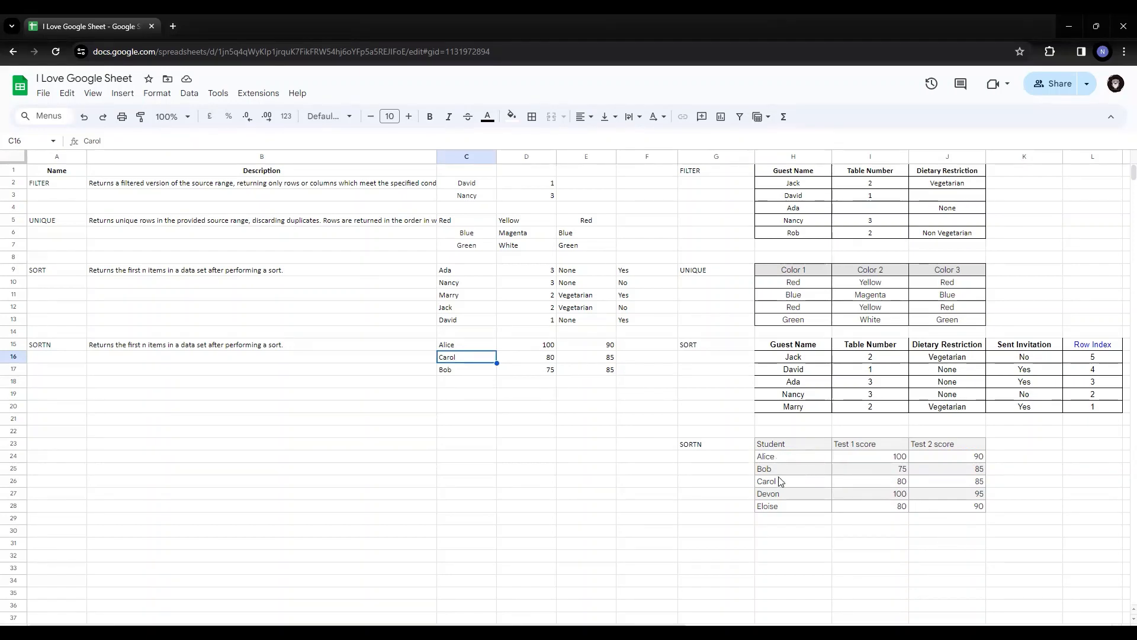
Examine the SORTN source table, highlighting the Student and Test 1 score columns, the tied scores in I24 and I27, and row H27:J27
click(789, 498)
click(879, 497)
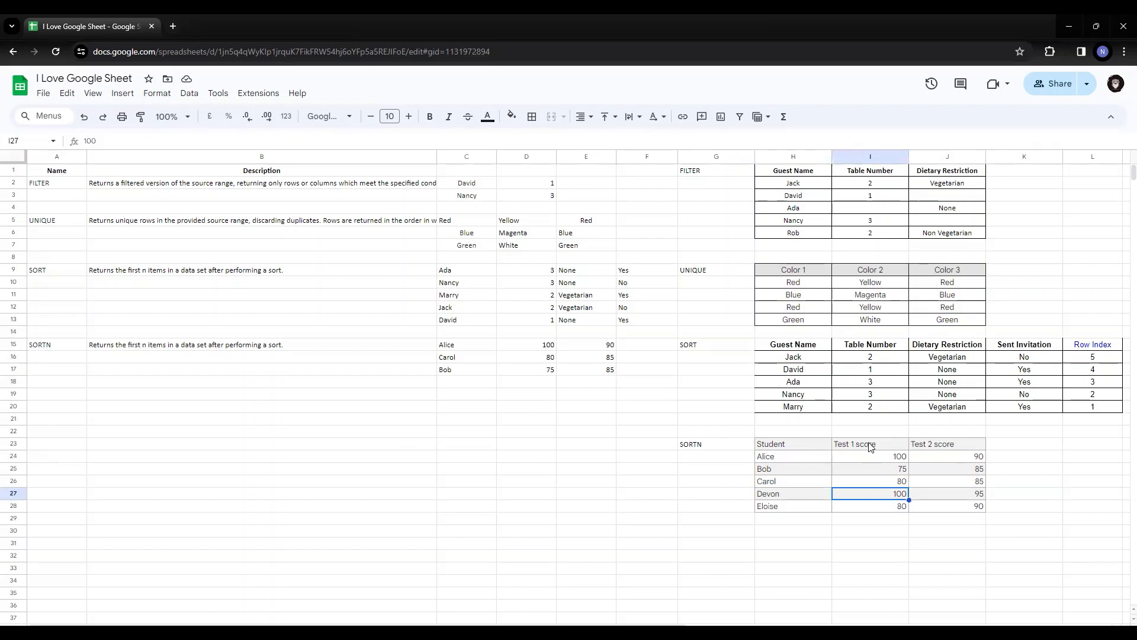
drag(871, 450, 870, 505)
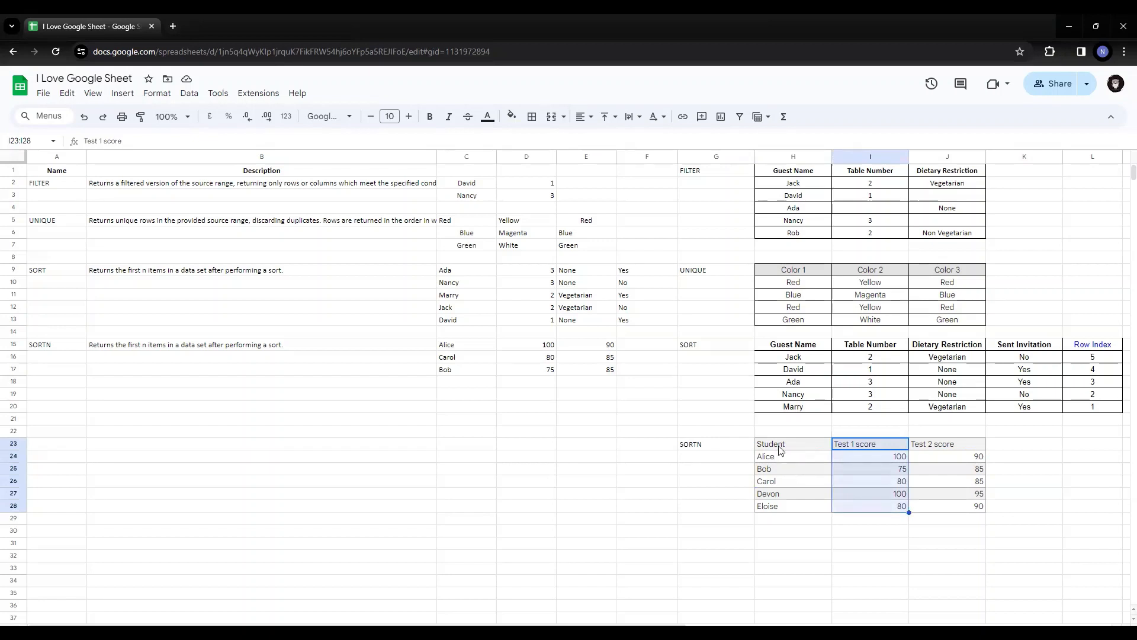
drag(782, 450, 782, 506)
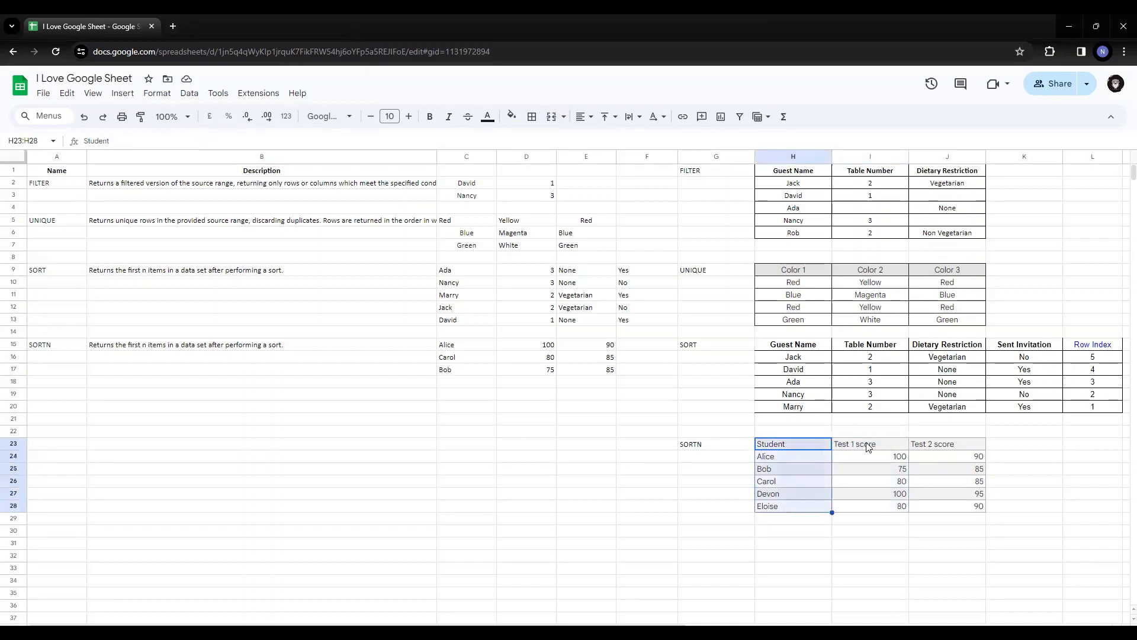
drag(869, 445, 872, 507)
click(878, 461)
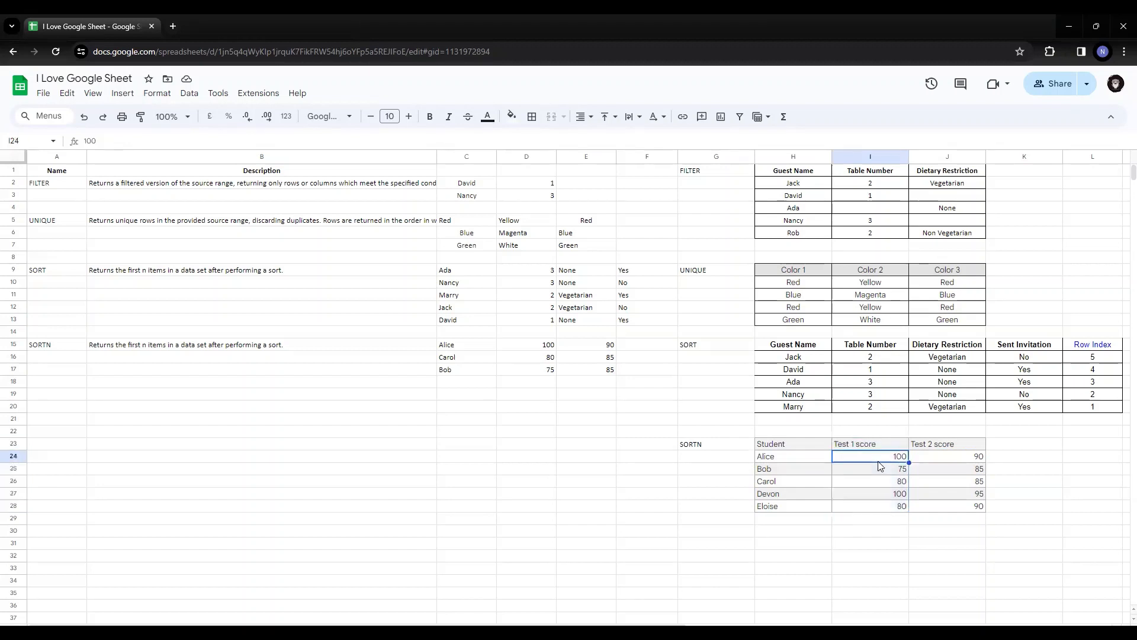
ctrl+click(893, 497)
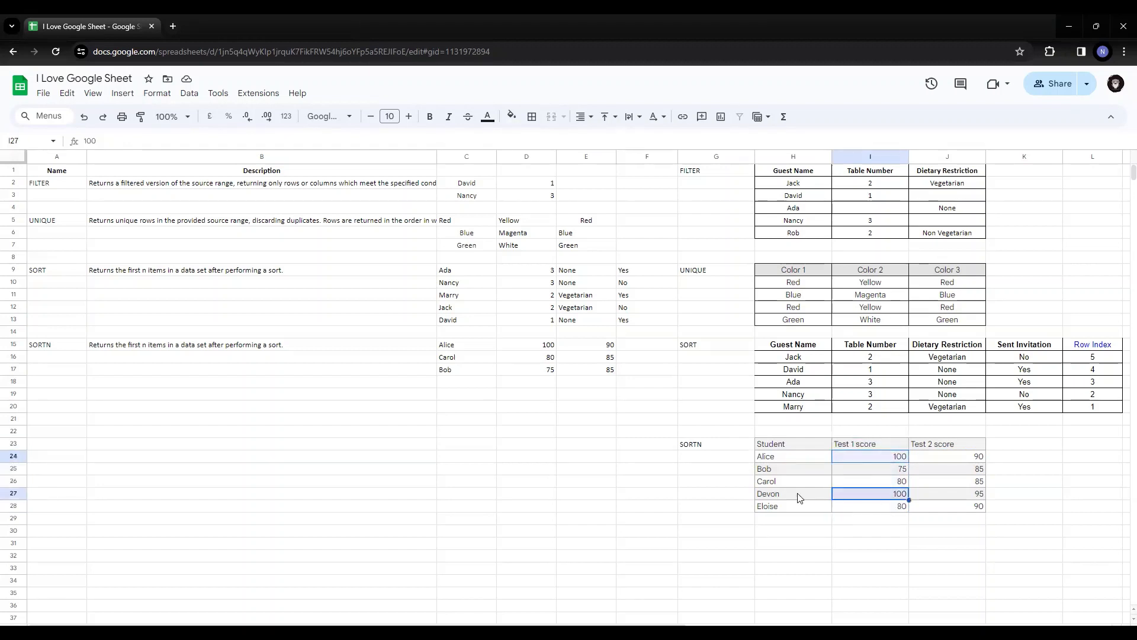
drag(798, 497, 956, 498)
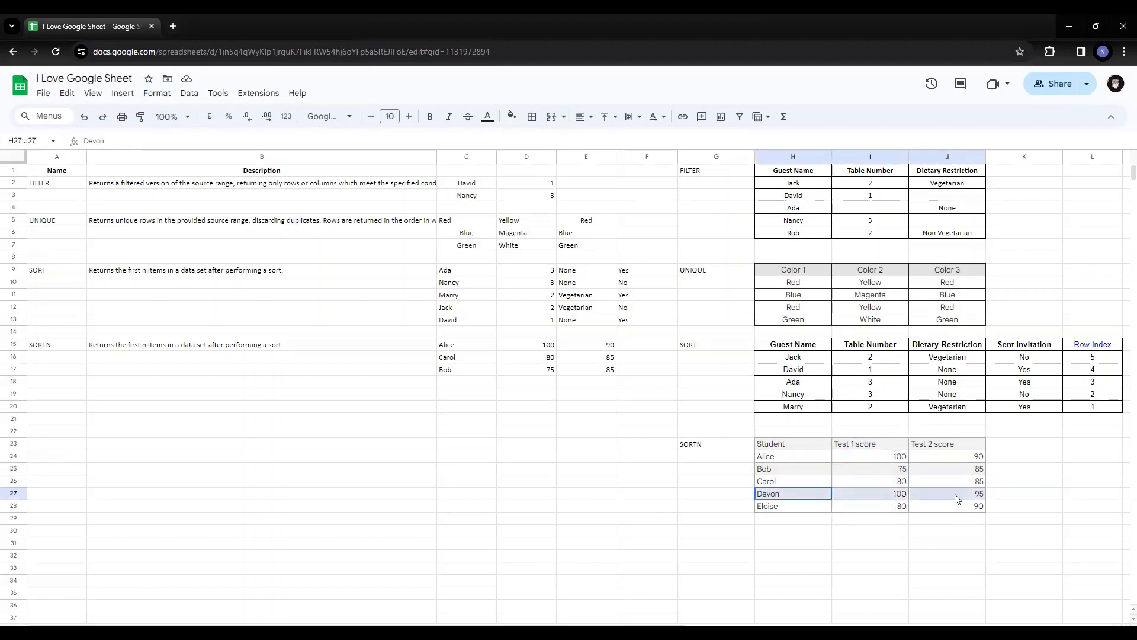
click(781, 460)
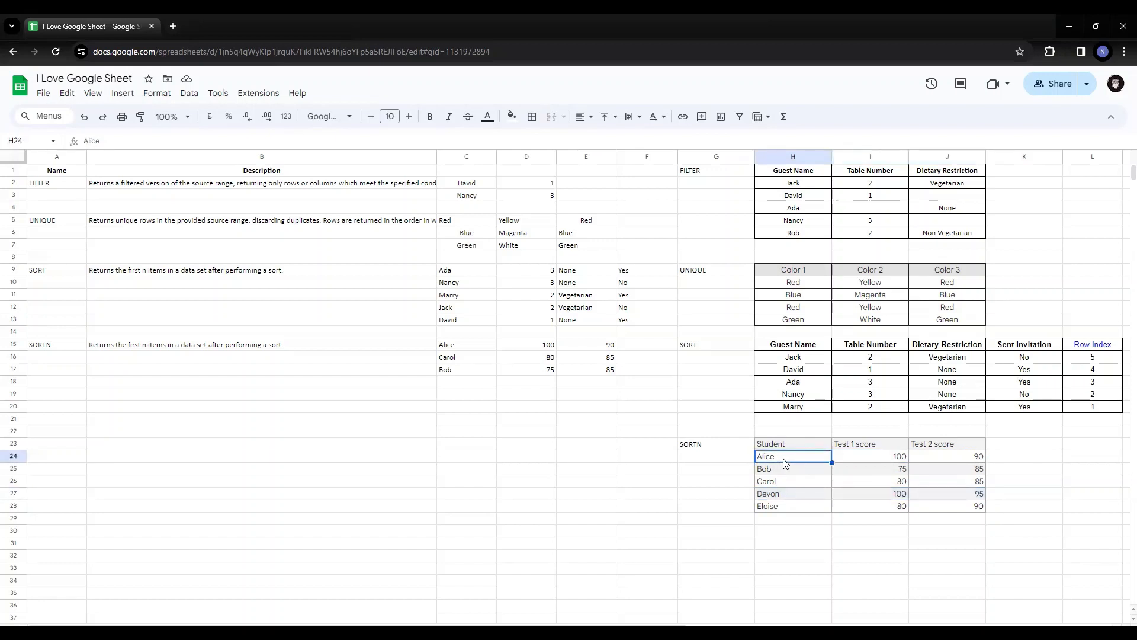
Examine the tied lower scores in the SORTN source table by highlighting rows H26:J26 and H28:J28
click(783, 482)
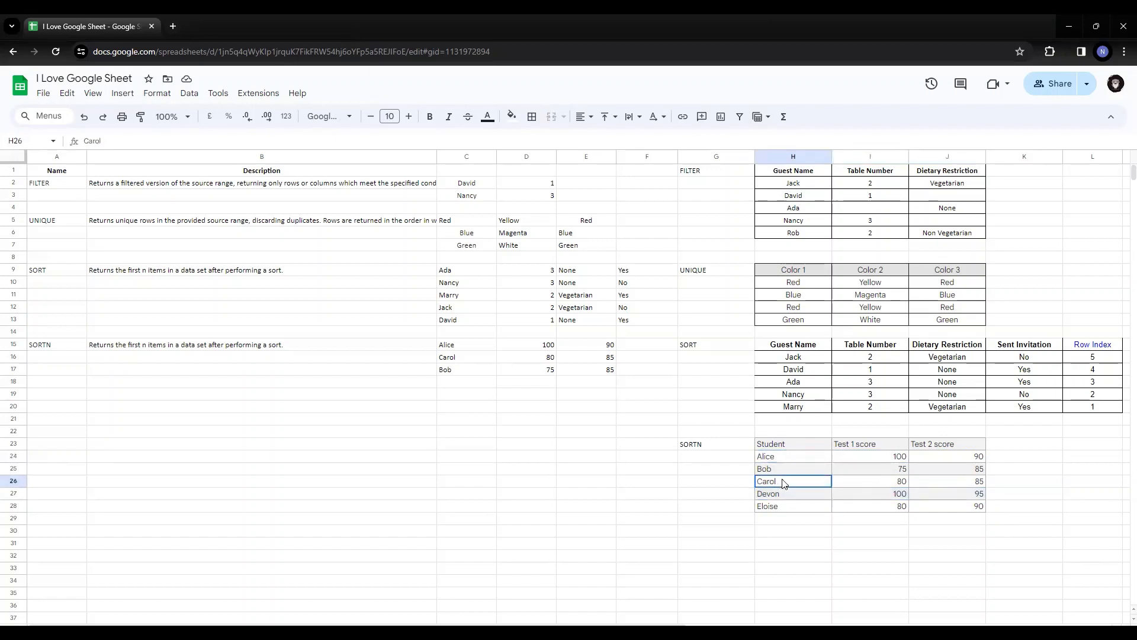
drag(782, 482, 954, 485)
drag(786, 507, 942, 510)
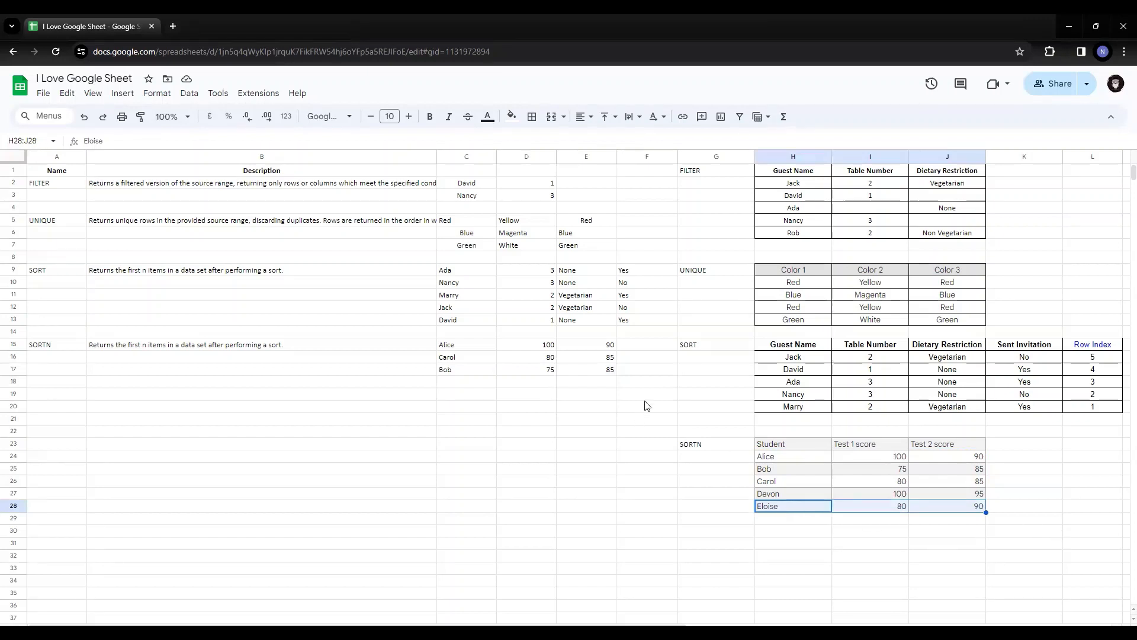
Change the display ties mode argument of the SORTN formula in C15 to 3
click(470, 346)
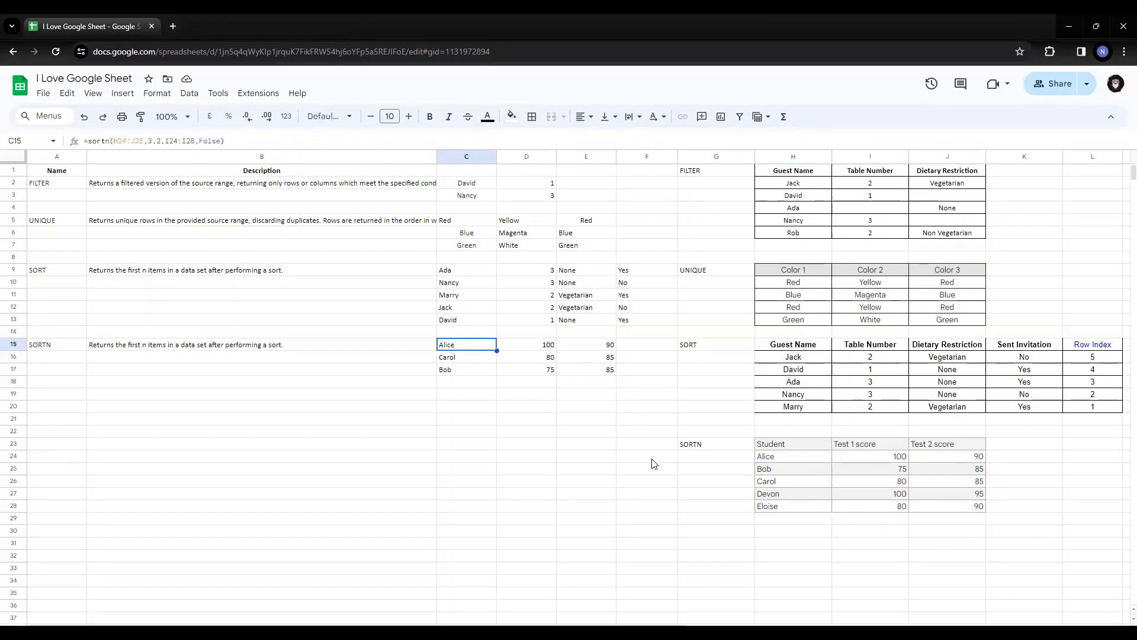
key(F2)
key(Left)
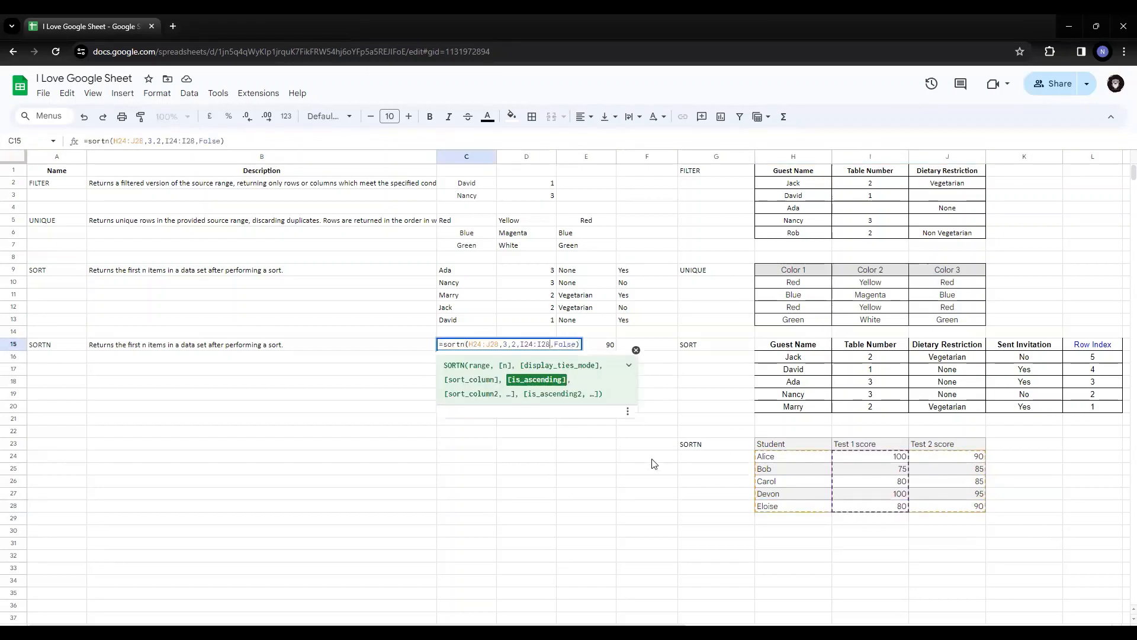
key(Left)
key(Left)
key(Left)
key(Left)
key(Left)
key(Left)
key(Left)
key(Left)
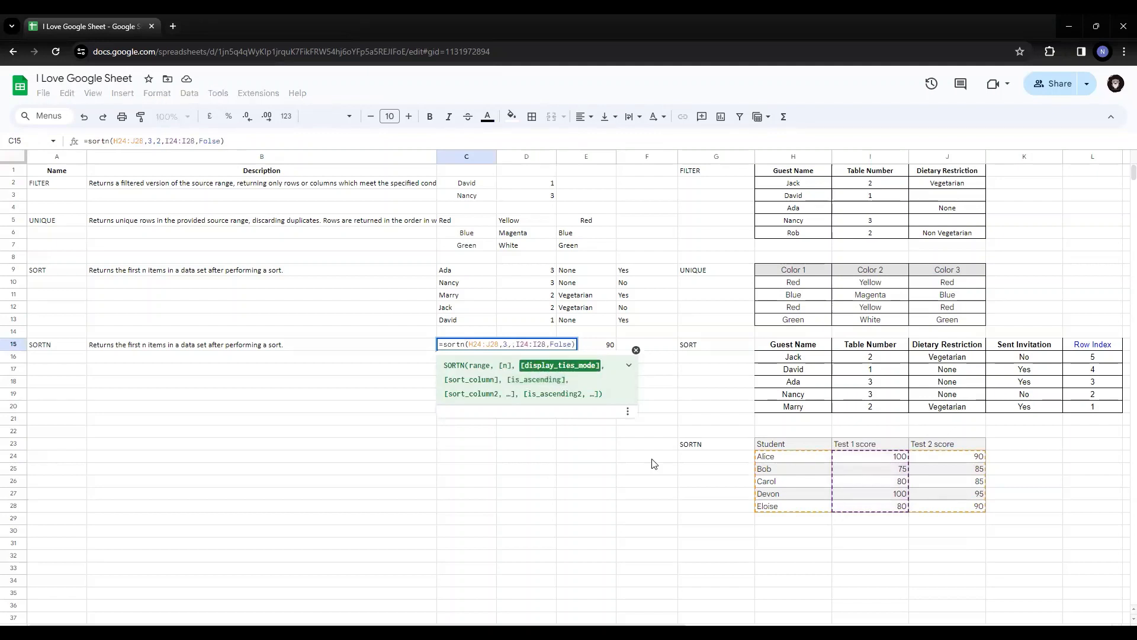
key(Return)
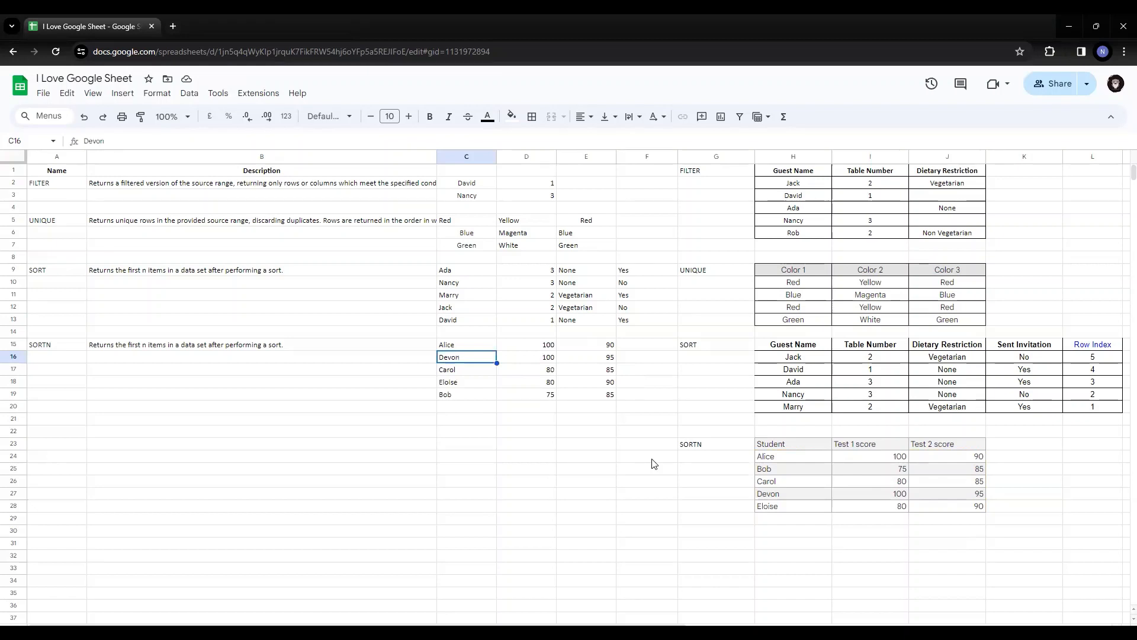
Set the display ties mode in C15's SORTN formula to 1 and select the fourth returned row, C18:E18, for comparison
key(Up)
key(Return)
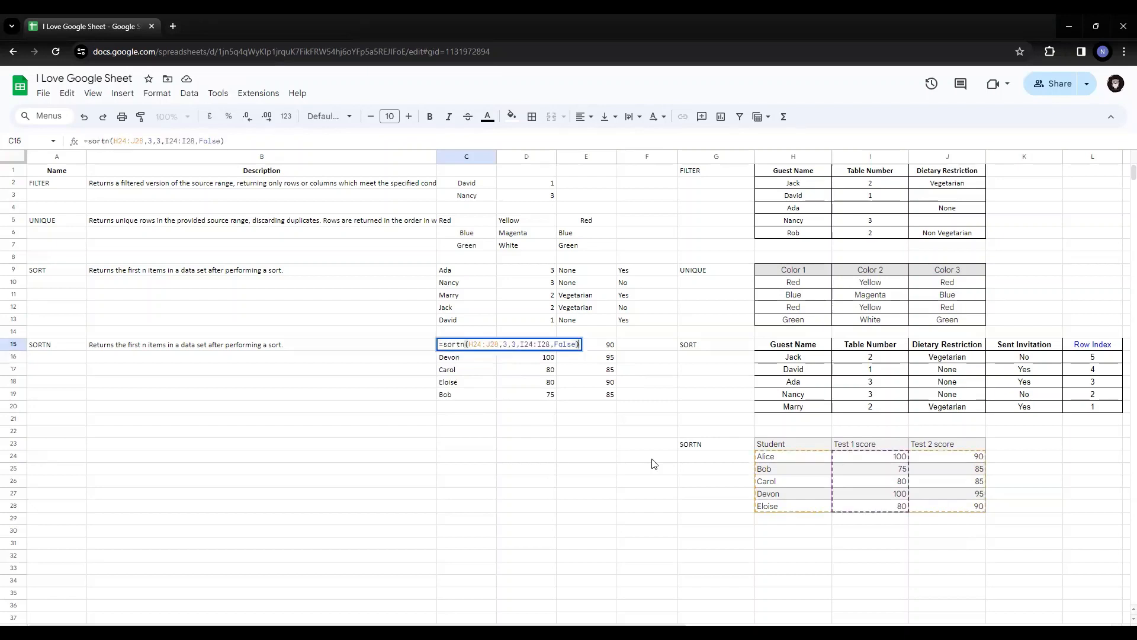
key(Left)
key(Left)
key(Left)
key(Left)
key(Left)
key(Left)
key(Left)
key(Left)
key(Left)
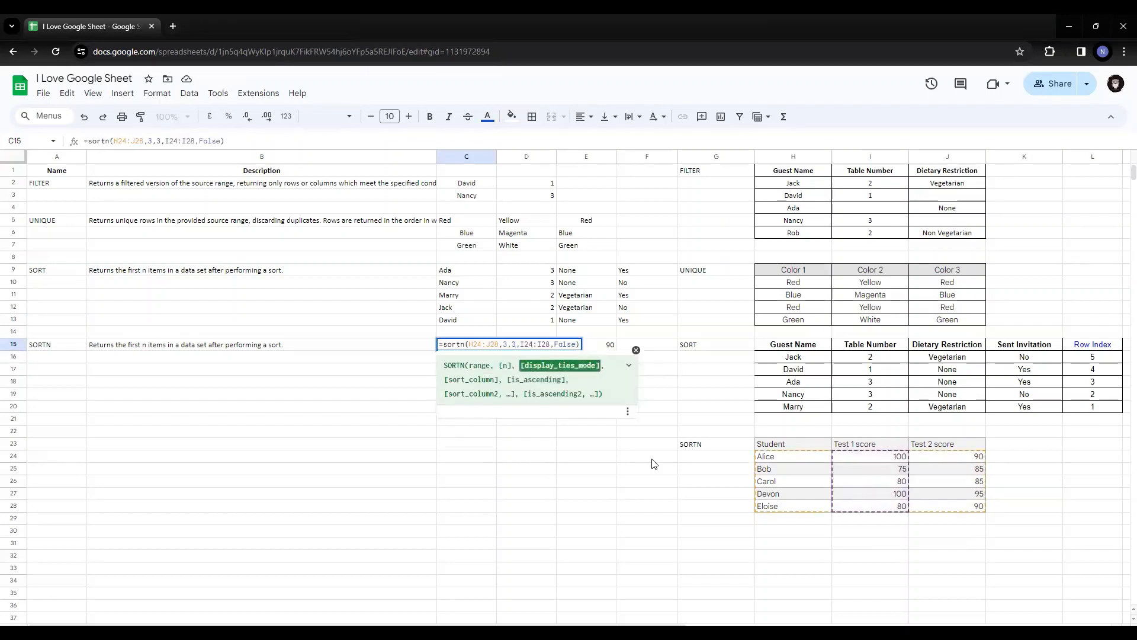
key(BackSpace)
text(1)
key(Return)
key(Down)
key(Down)
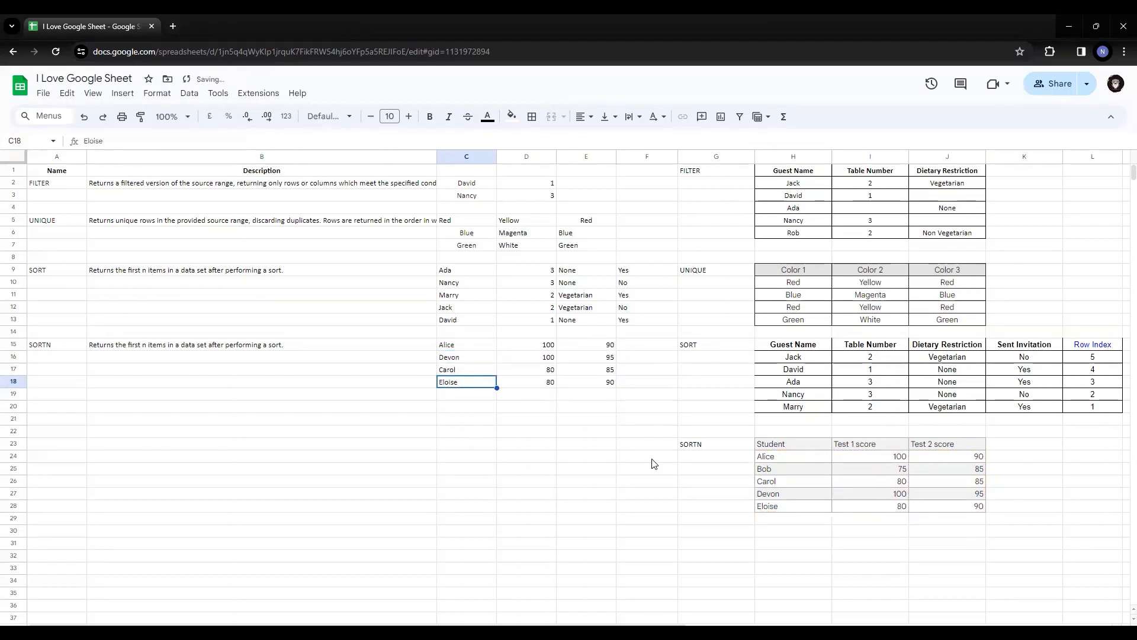
key(shift+Right)
key(shift+Right)
Set the display ties mode argument of the SORTN formula in C15 back to 3
key(ctrl+Up)
key(F2)
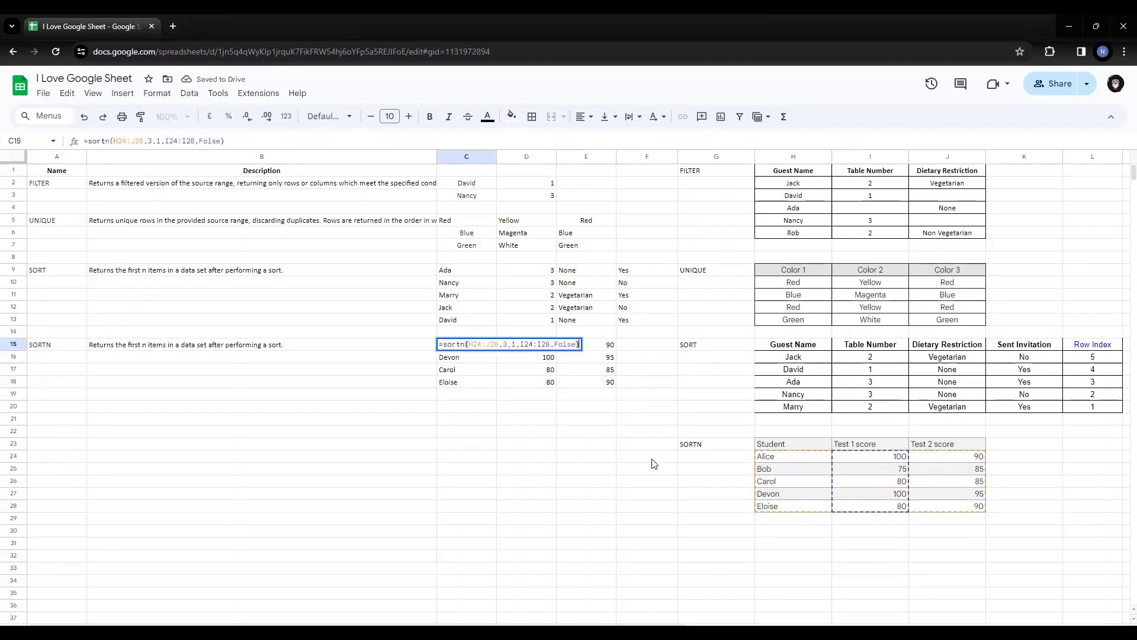
key(Left)
key(Left)
key(Left)
key(Left)
key(Left)
key(Left)
key(Left)
key(Left)
key(Left)
key(Left)
key(Left)
key(Left)
key(Left)
key(Left)
key(Left)
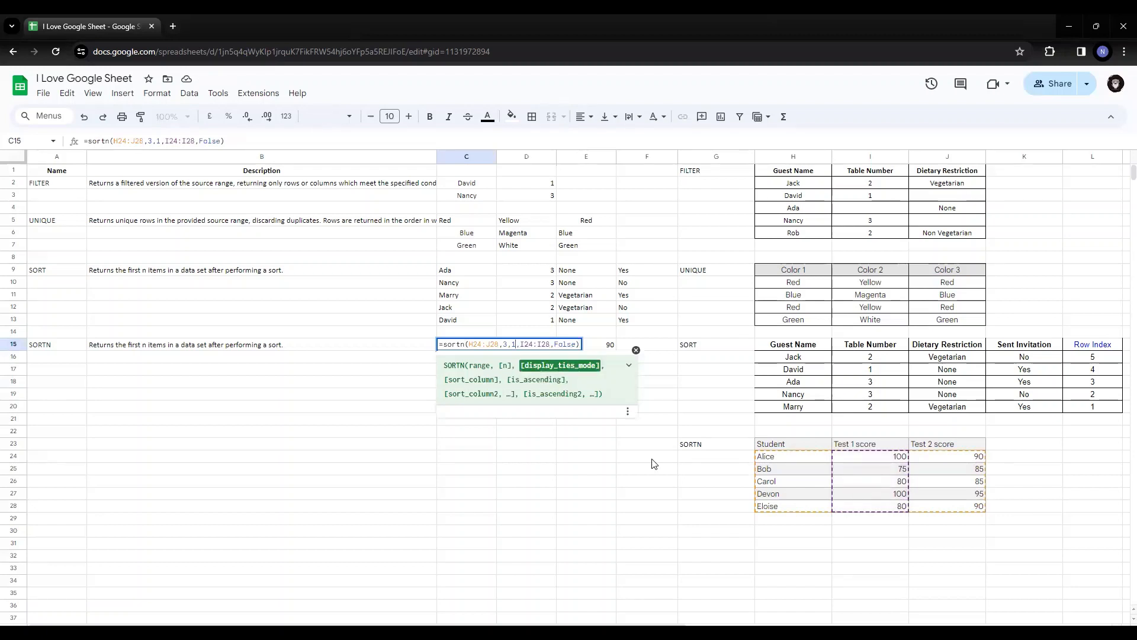
key(BackSpace)
text(3)
key(Return)
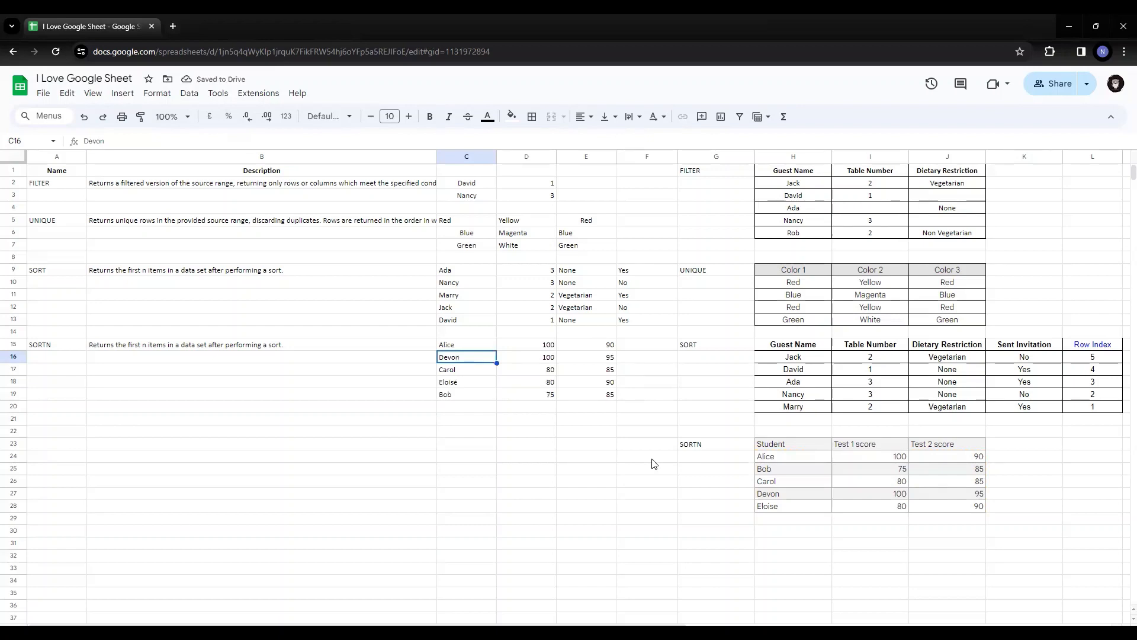
Highlight the row-count and display ties mode arguments in the SORTN formula of C15, keeping both at 3, and return to C15
key(Up)
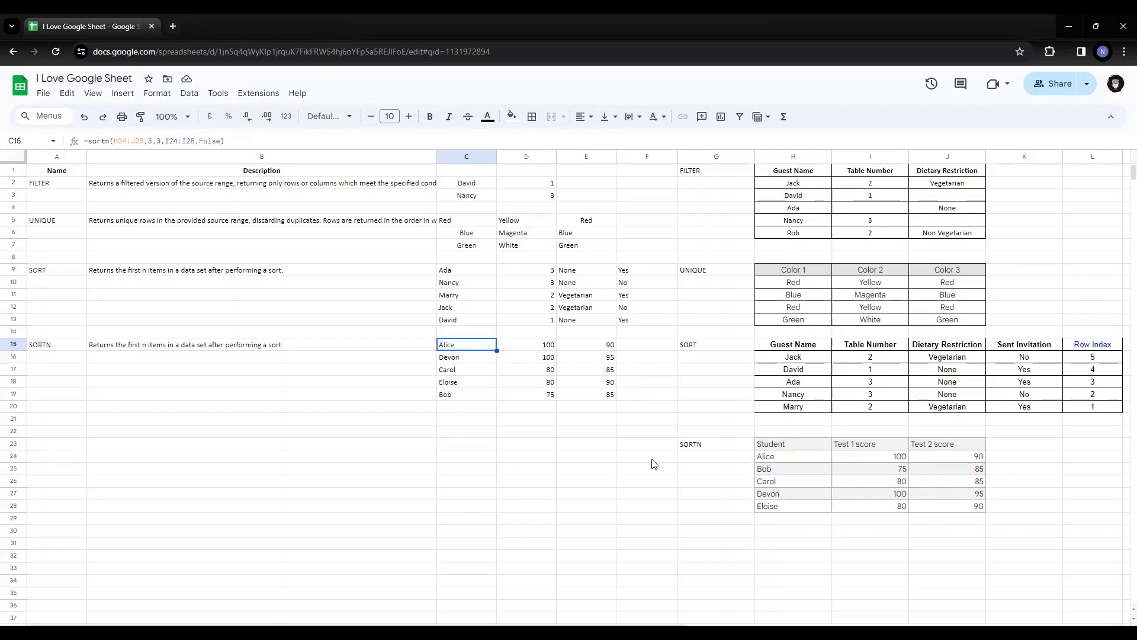
key(F2)
key(Left)
key(Left)
key(Left)
key(Left)
key(Left)
key(Left)
key(Left)
key(Left)
key(Left)
key(Left)
key(Left)
key(Left)
key(Left)
key(Left)
key(Left)
key(Left)
key(Left)
key(Left)
key(Left)
key(Left)
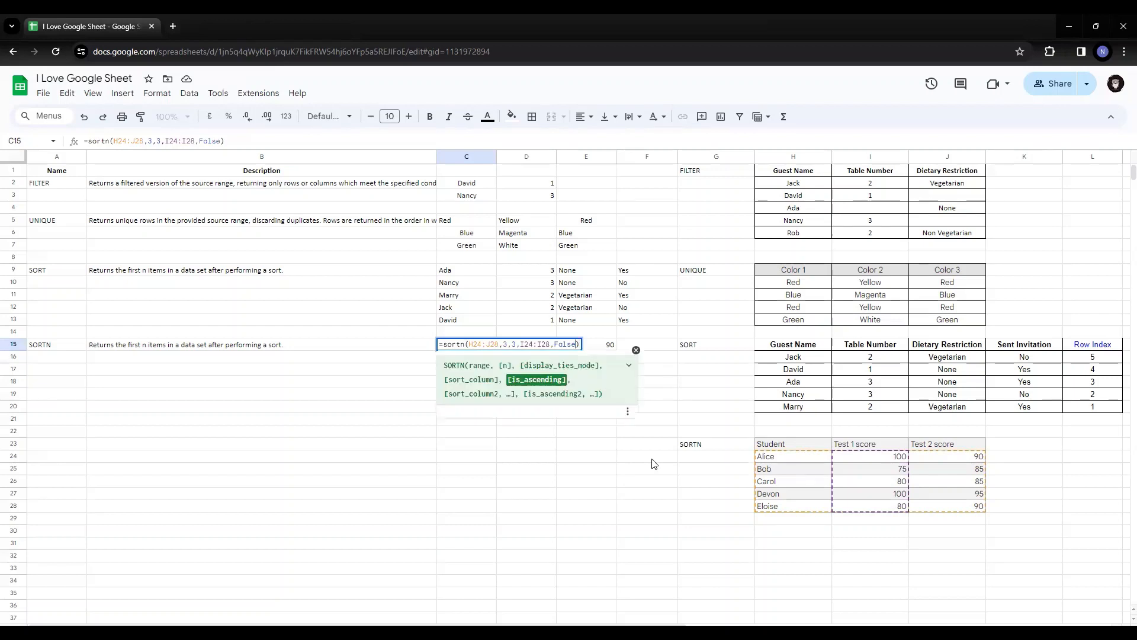
key(Right)
key(Right)
key(Right)
key(Right)
key(Right)
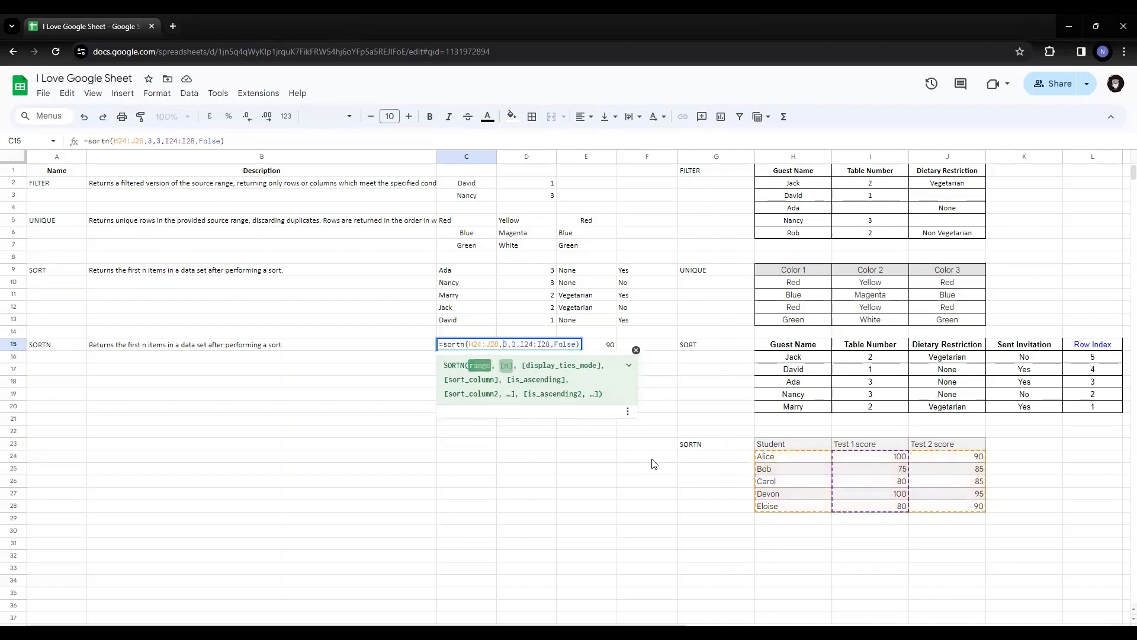
key(shift+Right)
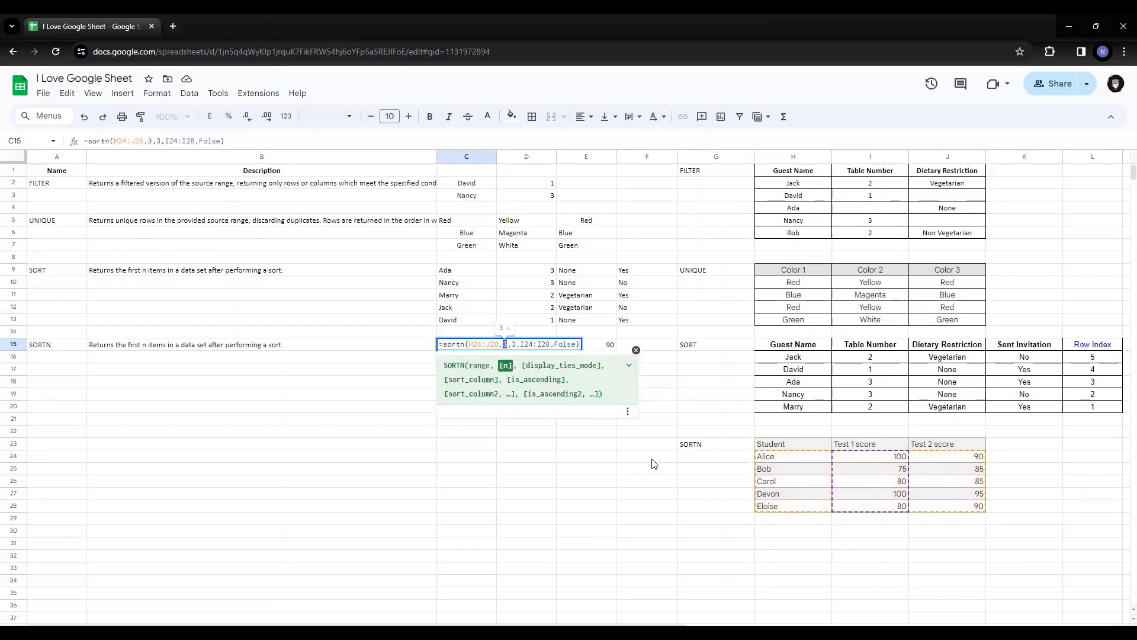
key(Right)
key(Right)
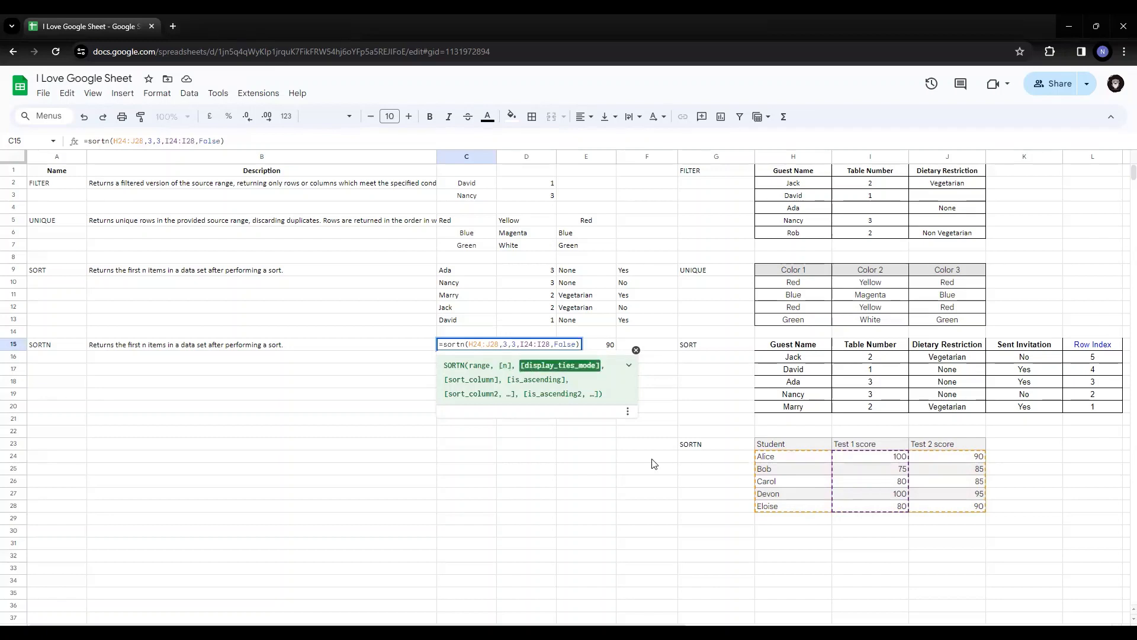
key(shift+Right)
key(Return)
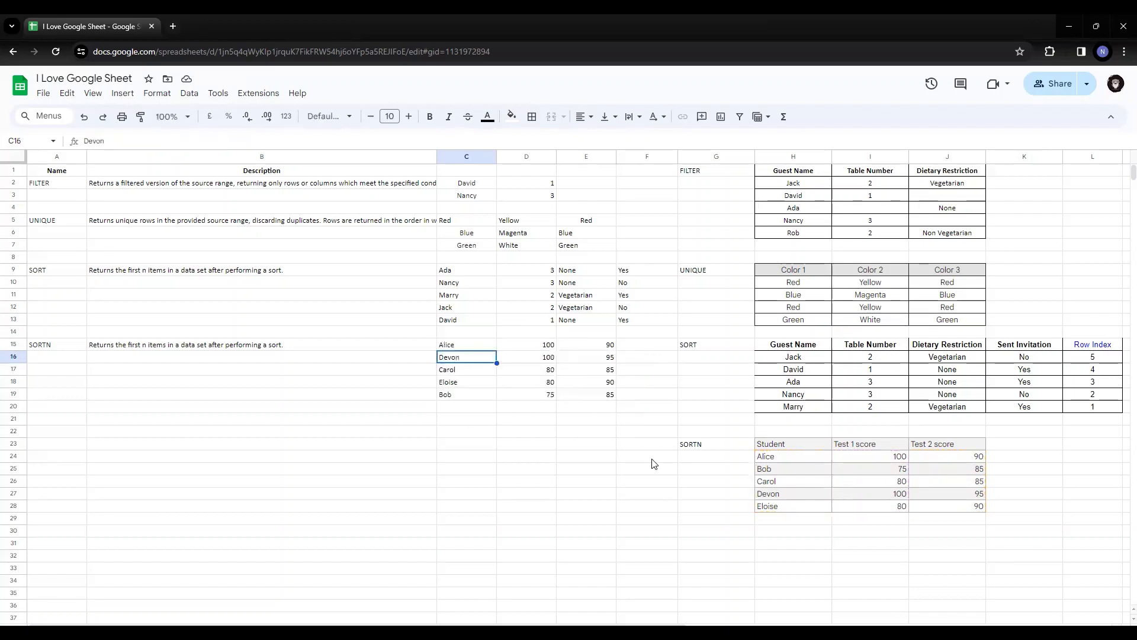
key(Up)
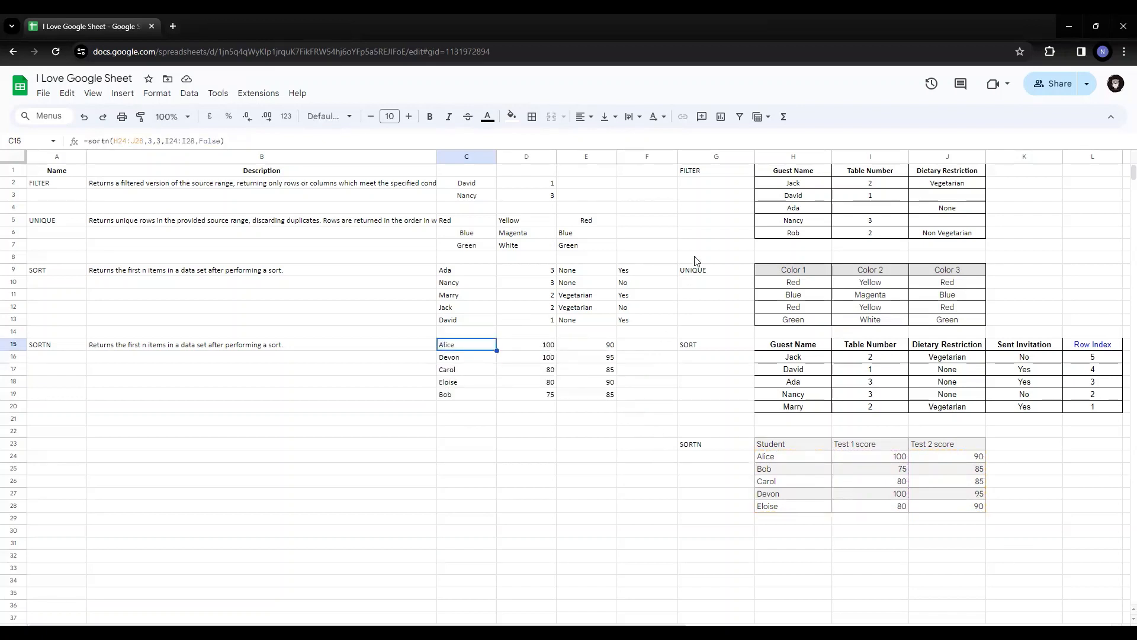